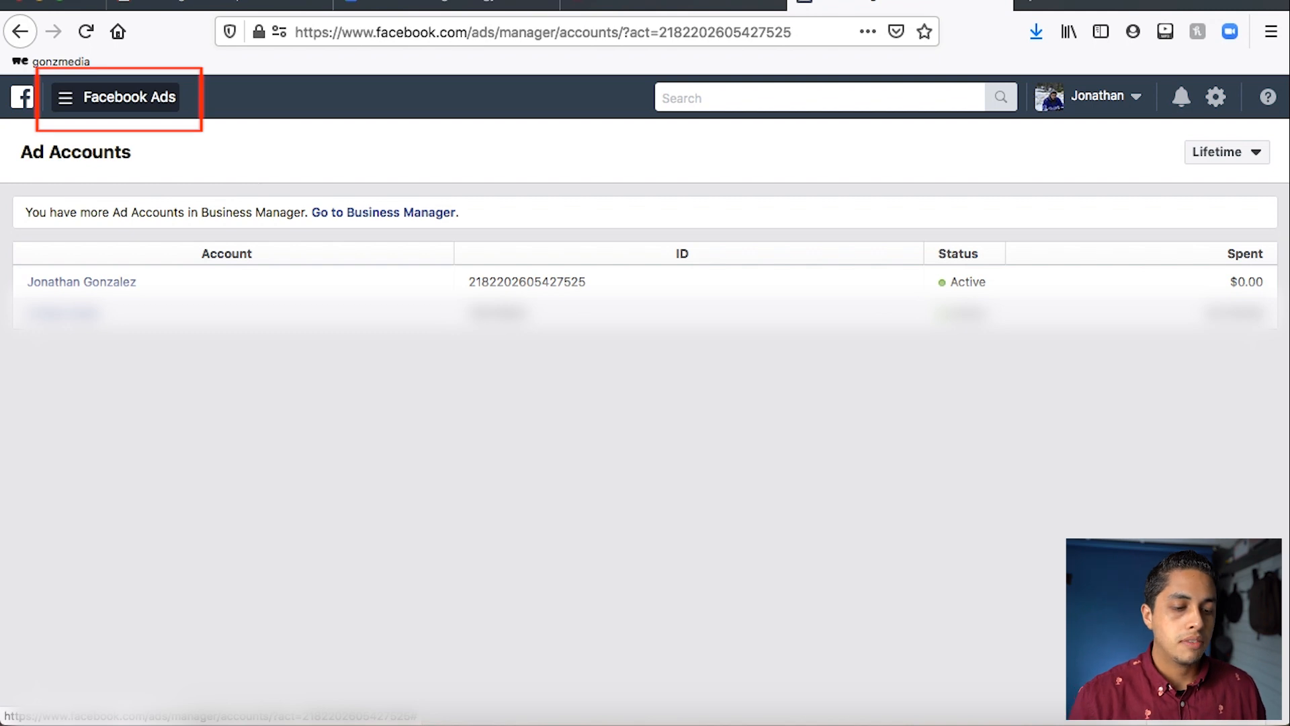
# Open Audience Insights from the full list of Facebook Ads tools and start with Everyone on Facebook as the audience
pyautogui.click(116, 97)
pyautogui.click(115, 97)
pyautogui.click(115, 97)
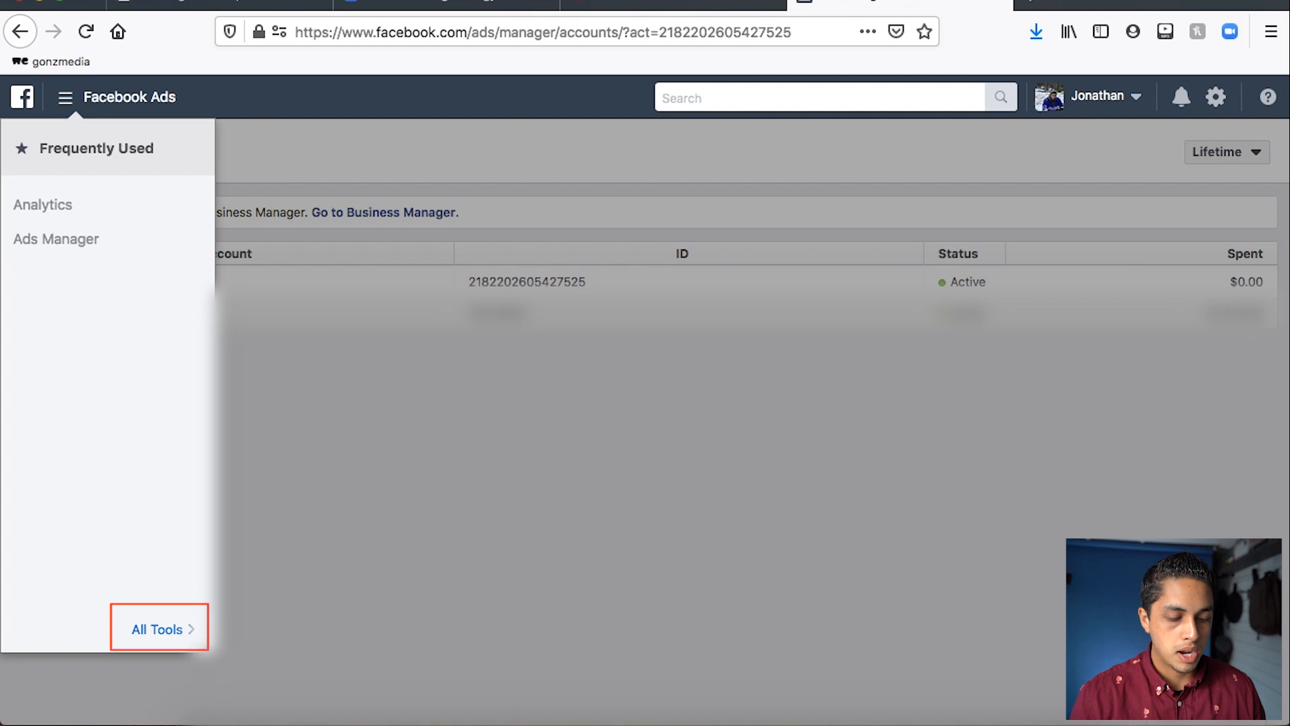
pyautogui.click(163, 629)
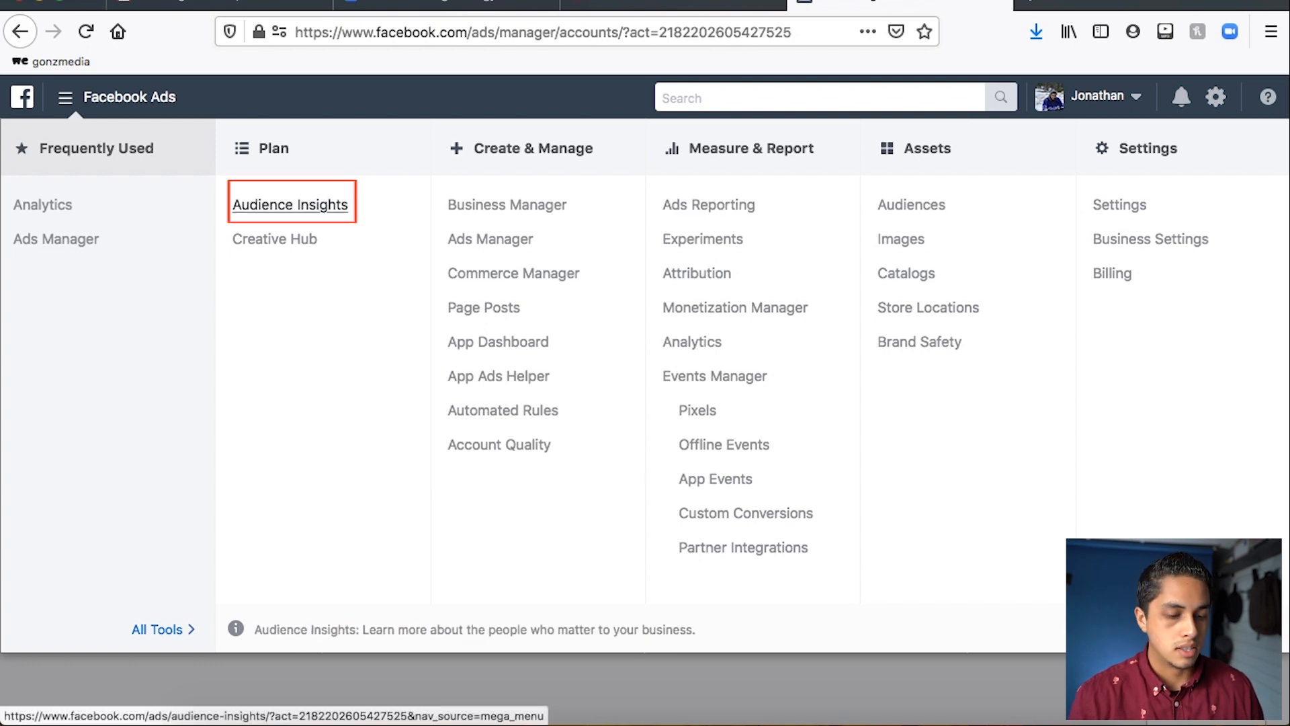
pyautogui.click(290, 204)
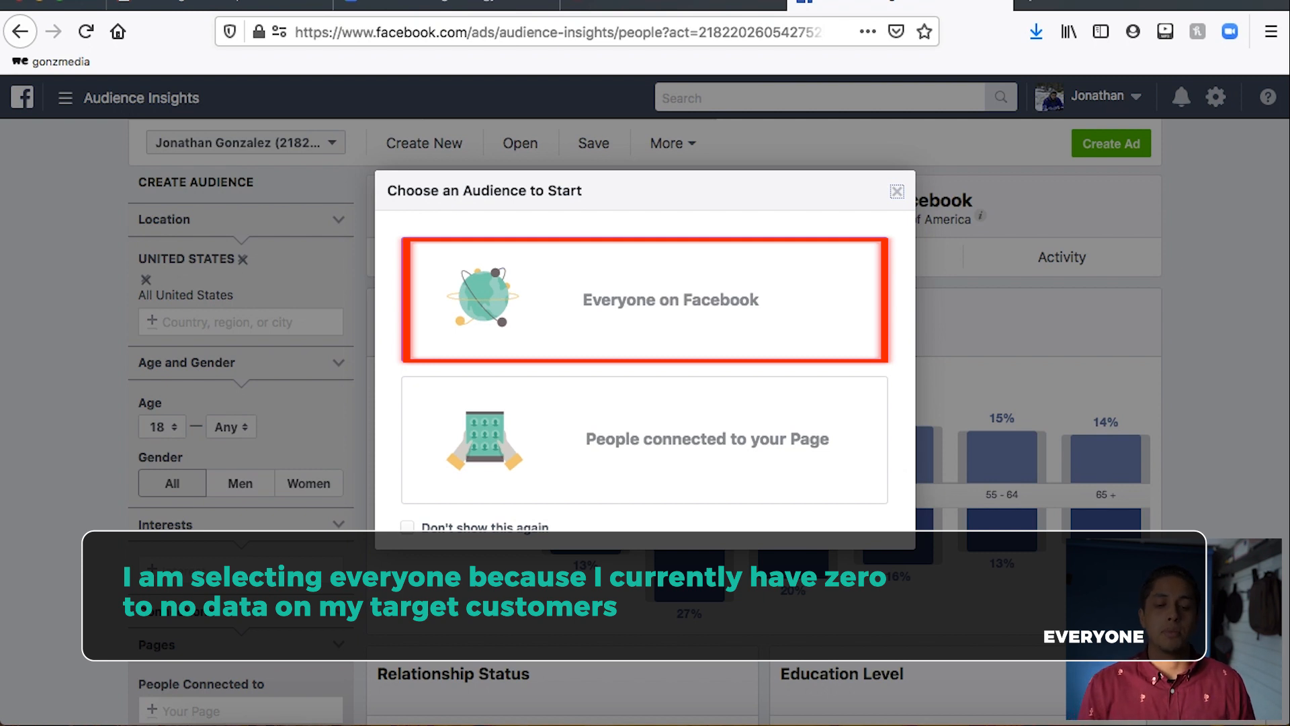
pyautogui.click(694, 325)
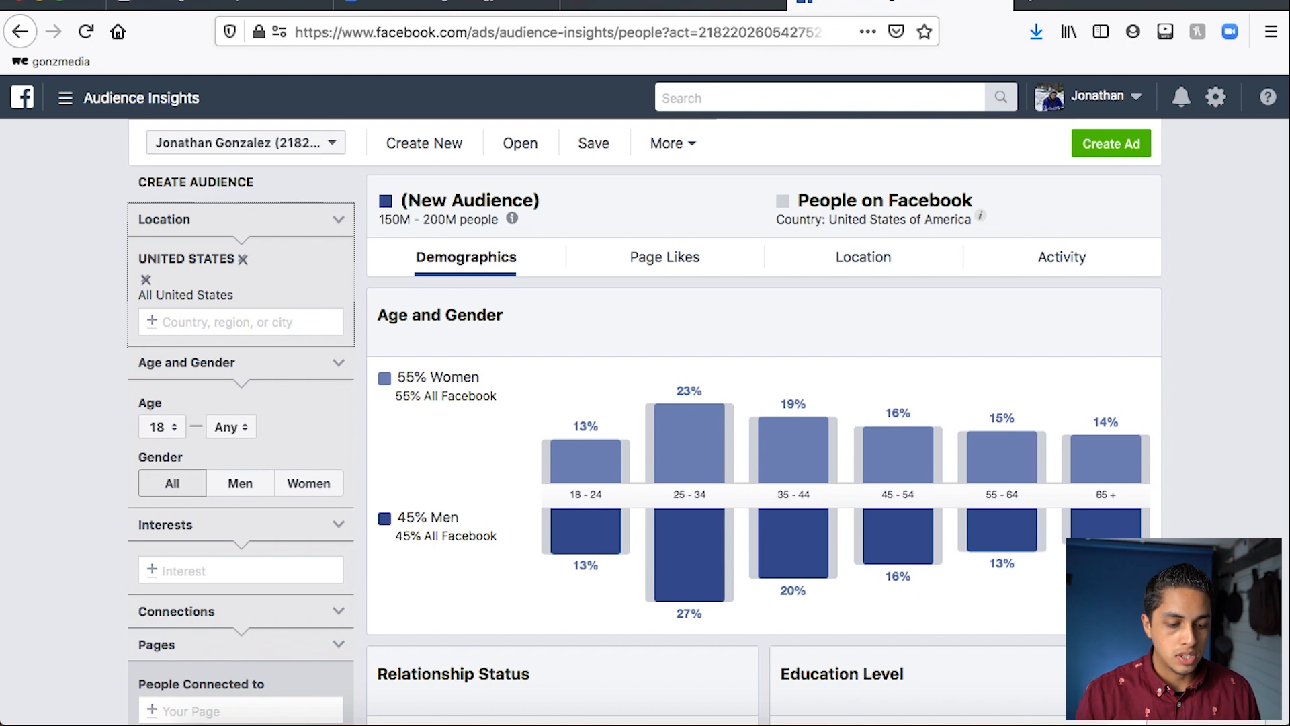
# Collapse the Age and Gender, Interests, Pages and Connections filter sections so only Location stays expanded
pyautogui.click(339, 362)
pyautogui.click(339, 396)
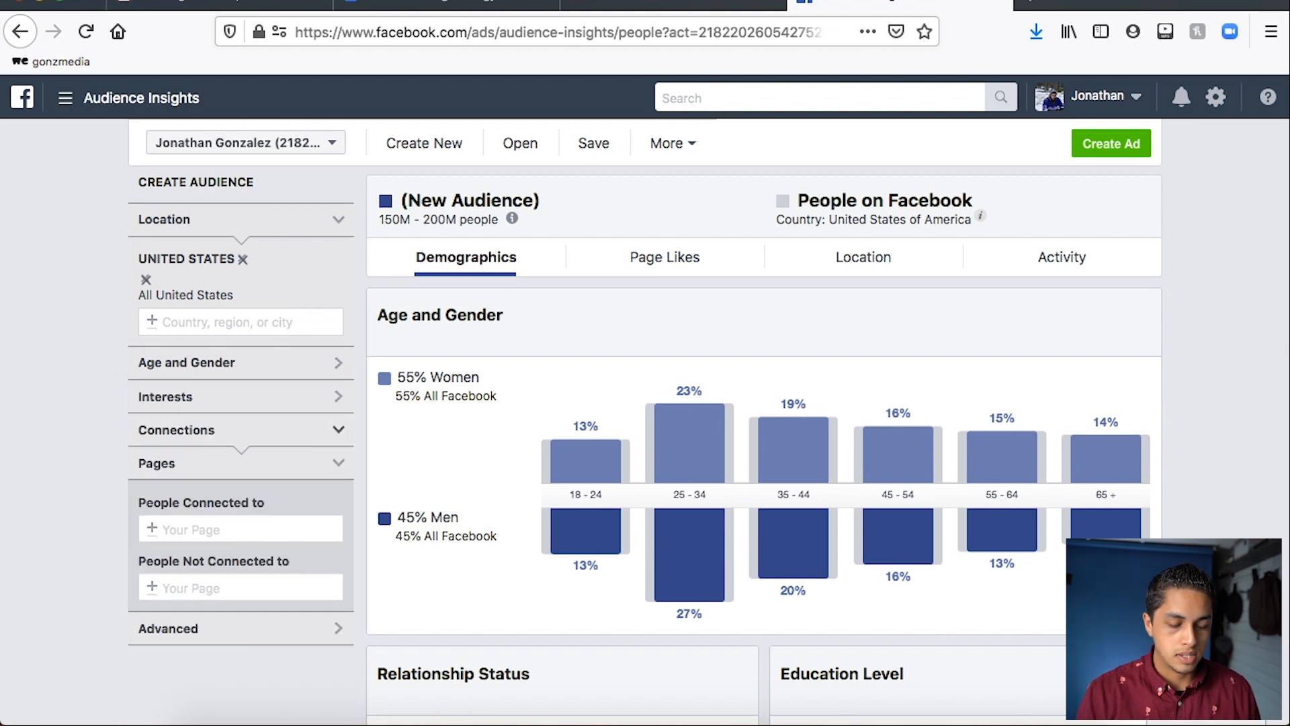
pyautogui.click(339, 463)
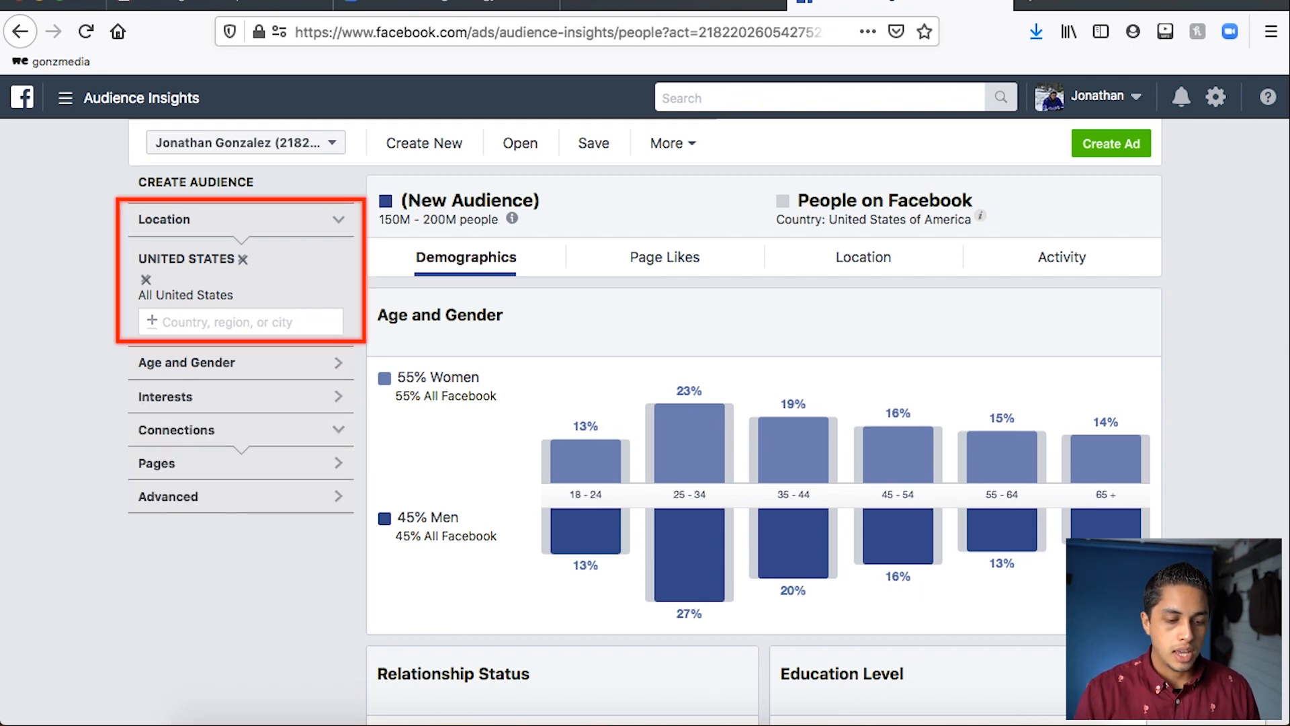
pyautogui.click(338, 429)
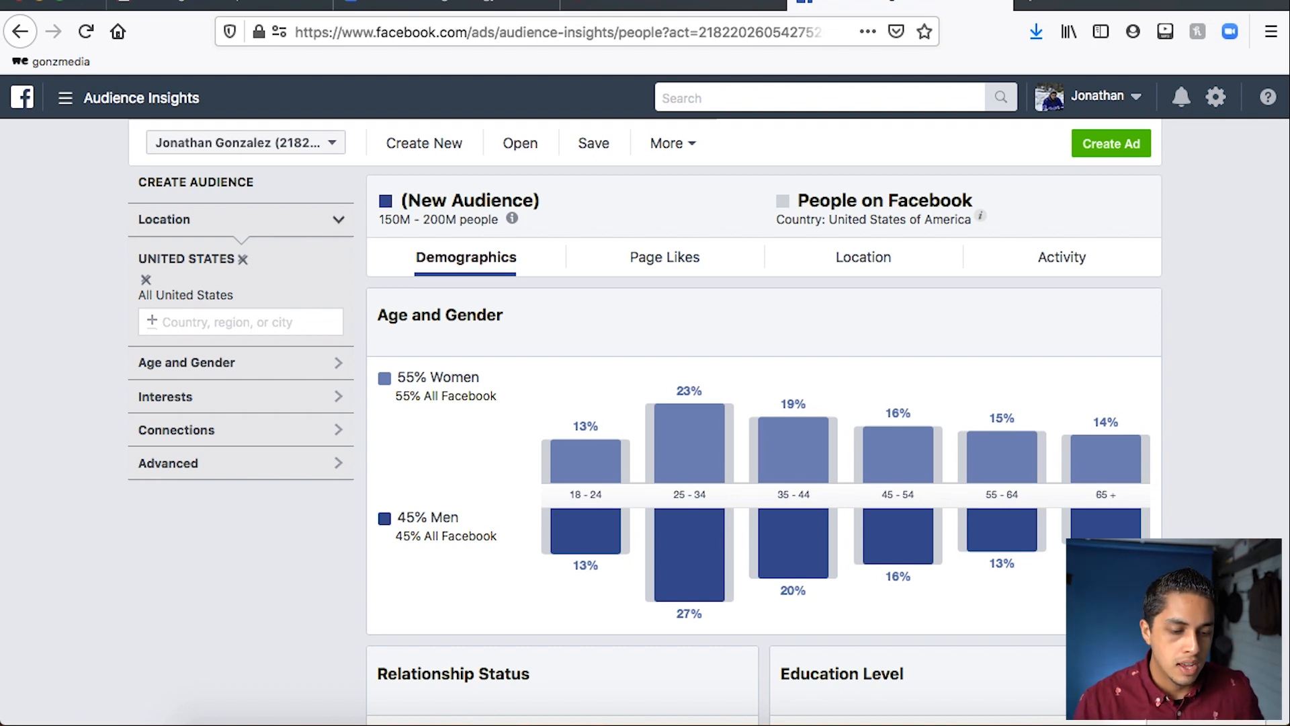
# Look through the Age and Gender, Interests, Connections and Pages options of the audience filters
pyautogui.click(187, 362)
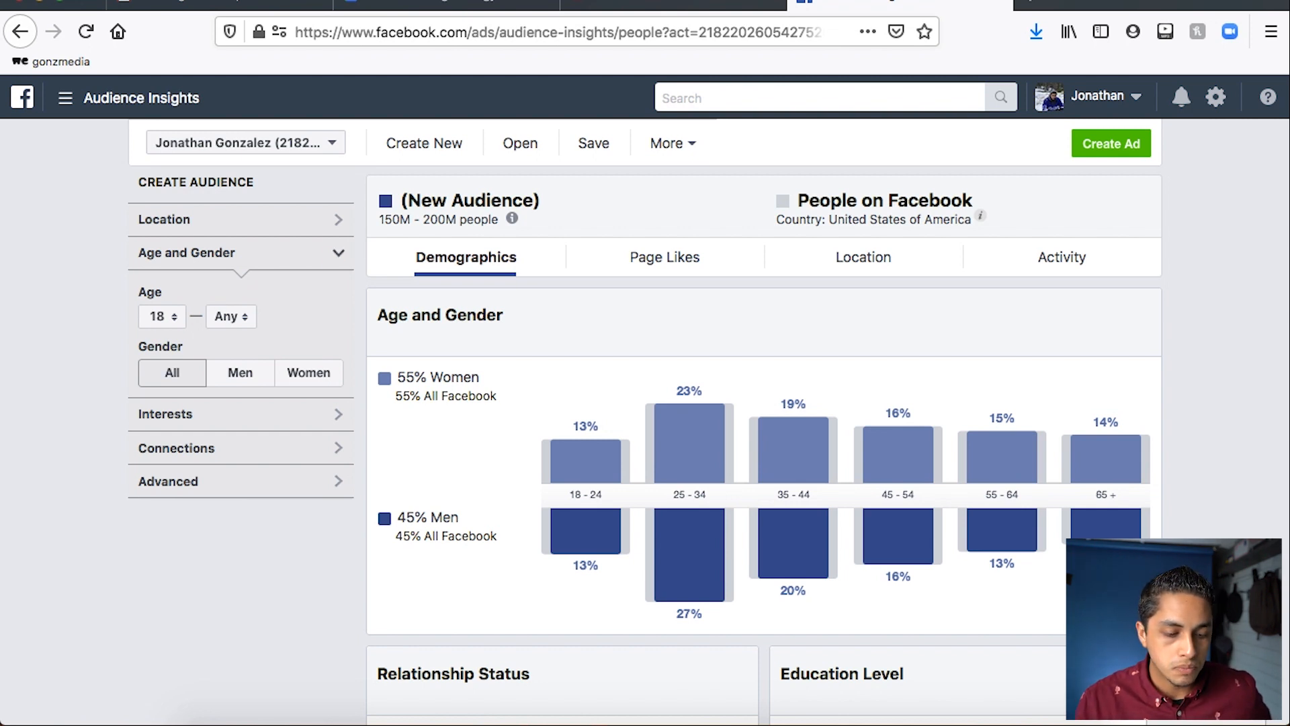
pyautogui.click(240, 252)
pyautogui.click(240, 286)
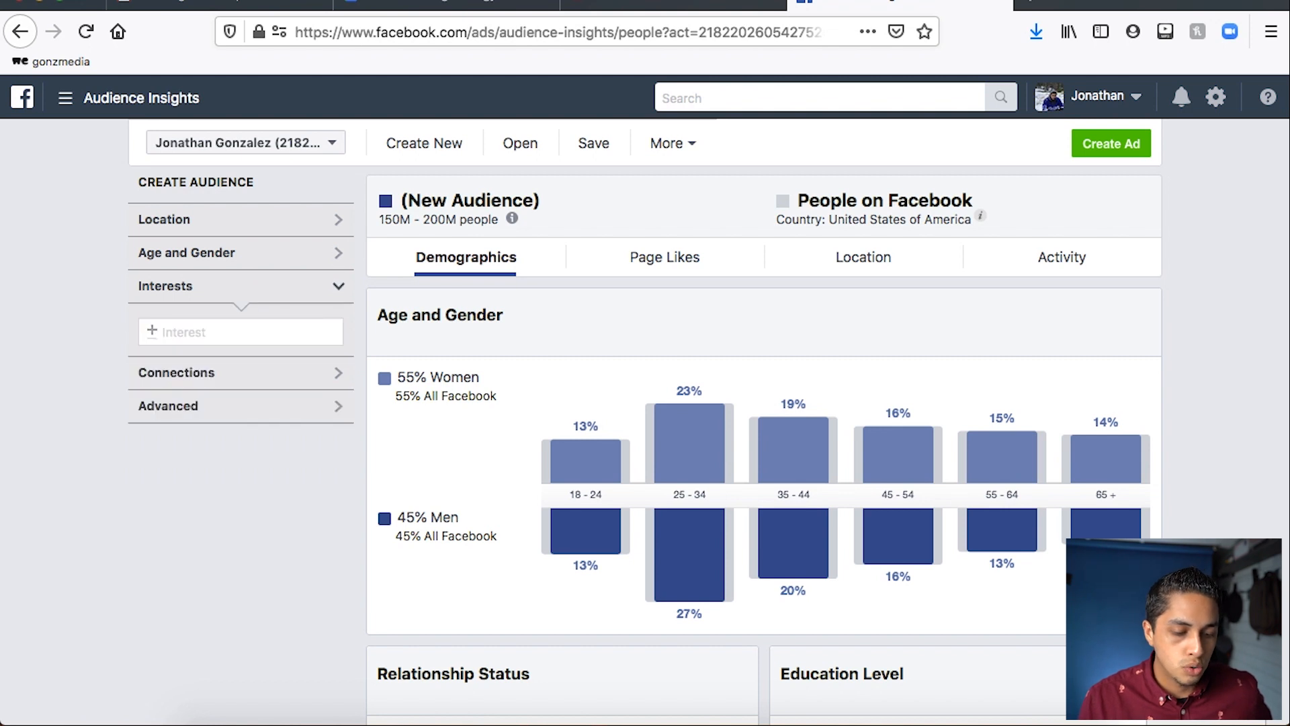
pyautogui.click(240, 373)
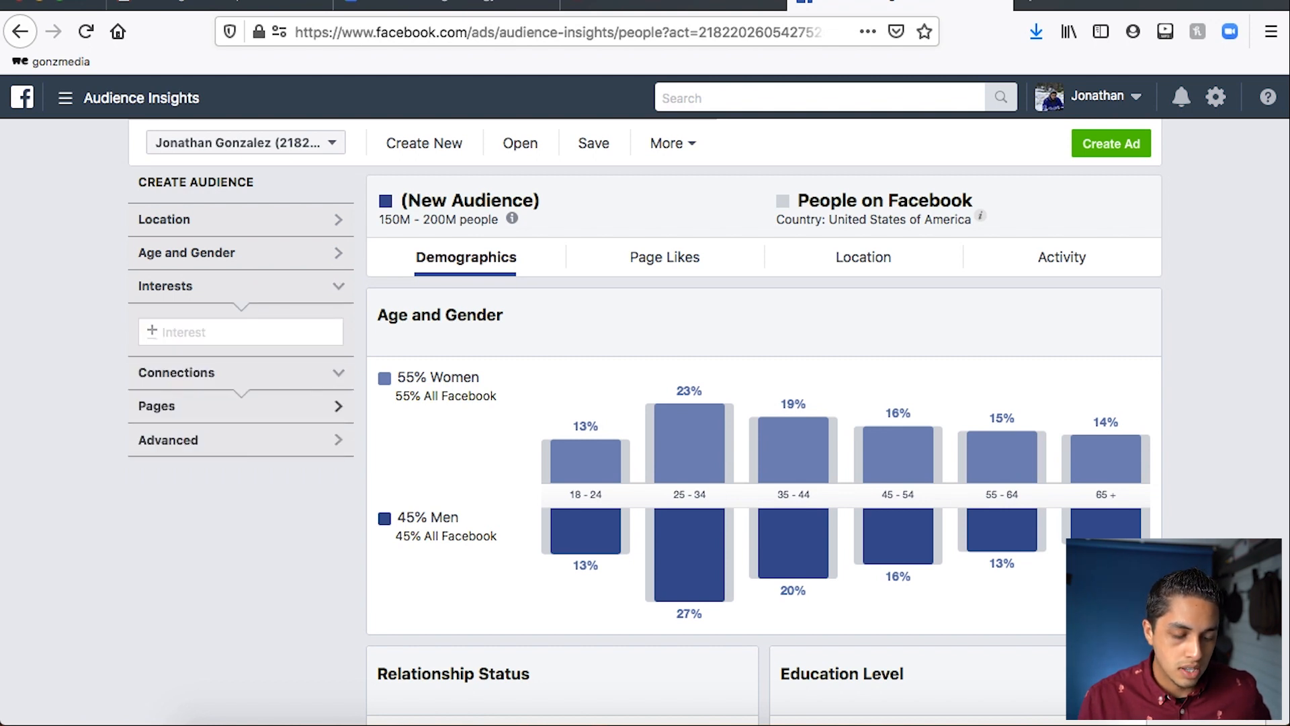
pyautogui.click(240, 406)
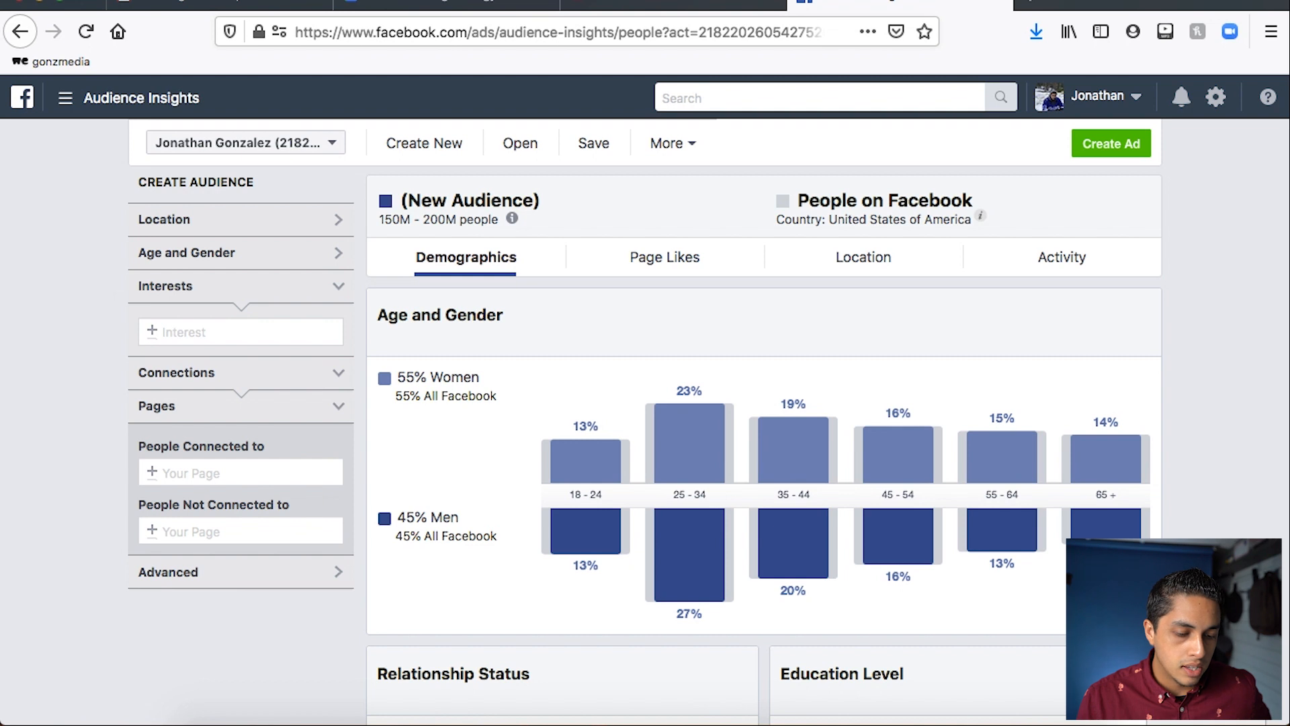
pyautogui.click(338, 406)
pyautogui.click(338, 433)
pyautogui.click(338, 440)
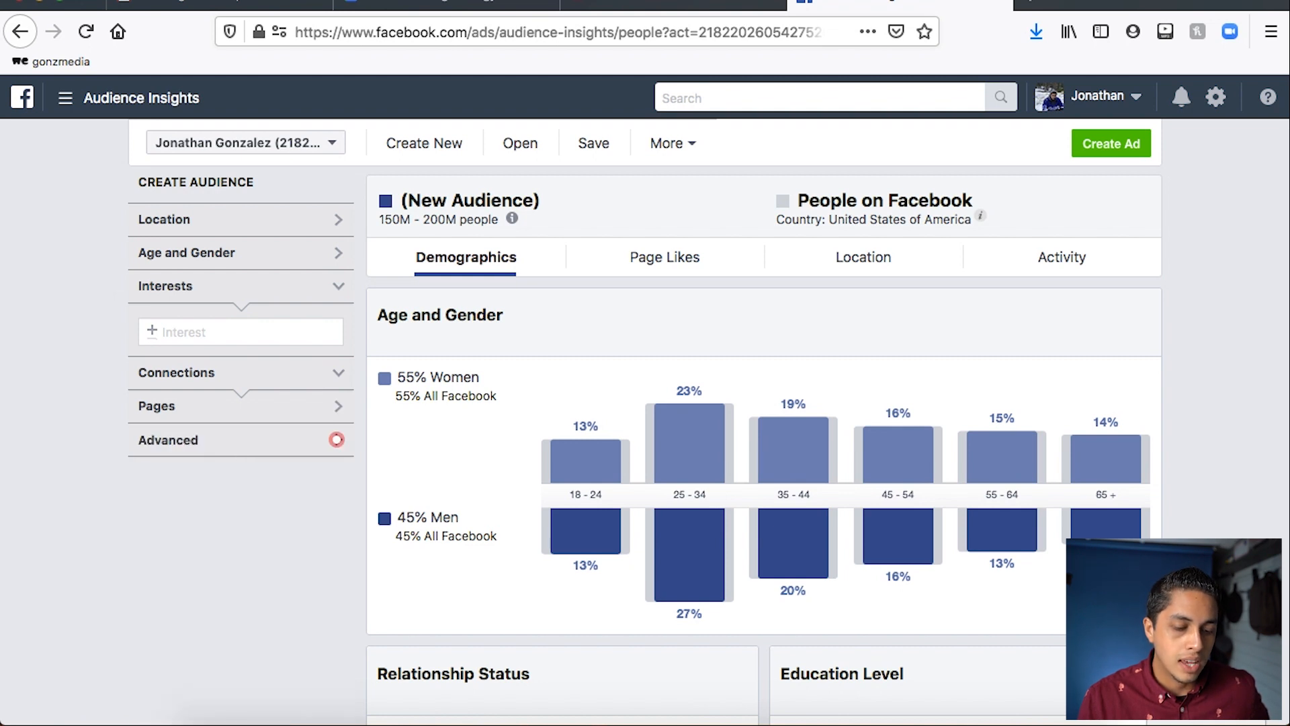
# Try limiting the audience to people connected to the Gonz Media Productions page, and remove that page again
pyautogui.click(338, 406)
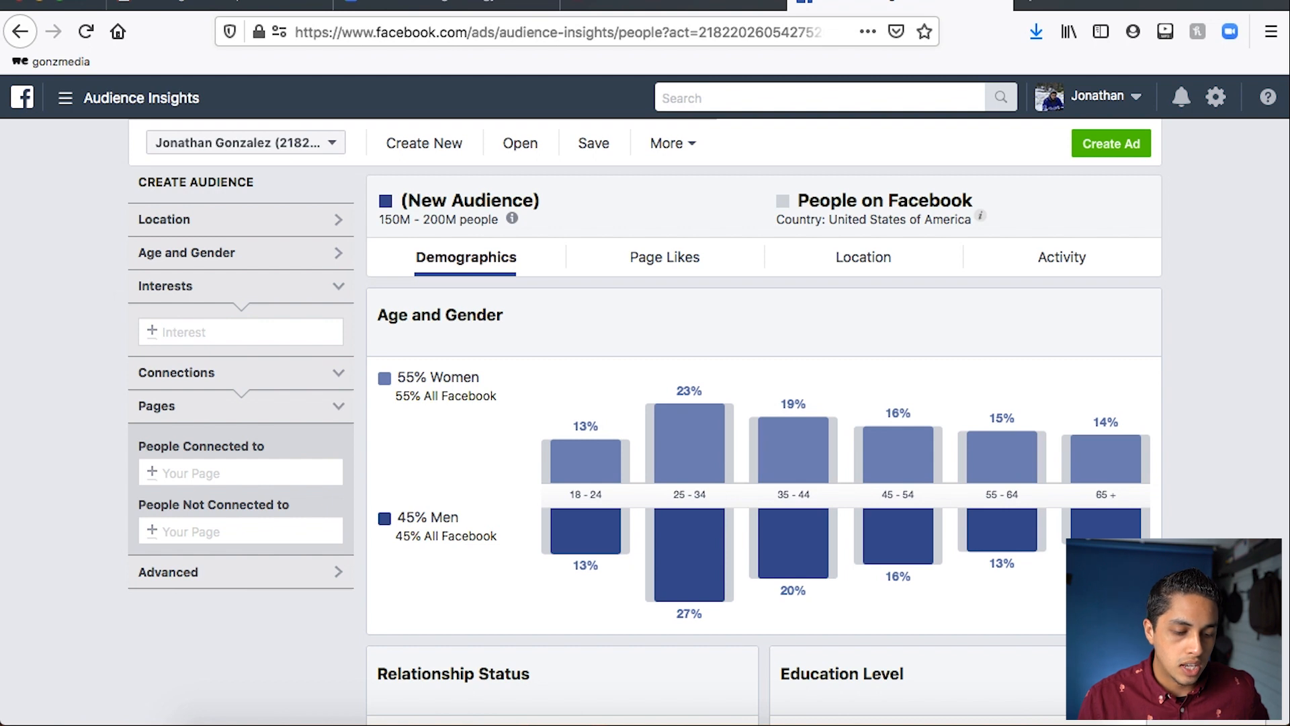
pyautogui.click(242, 473)
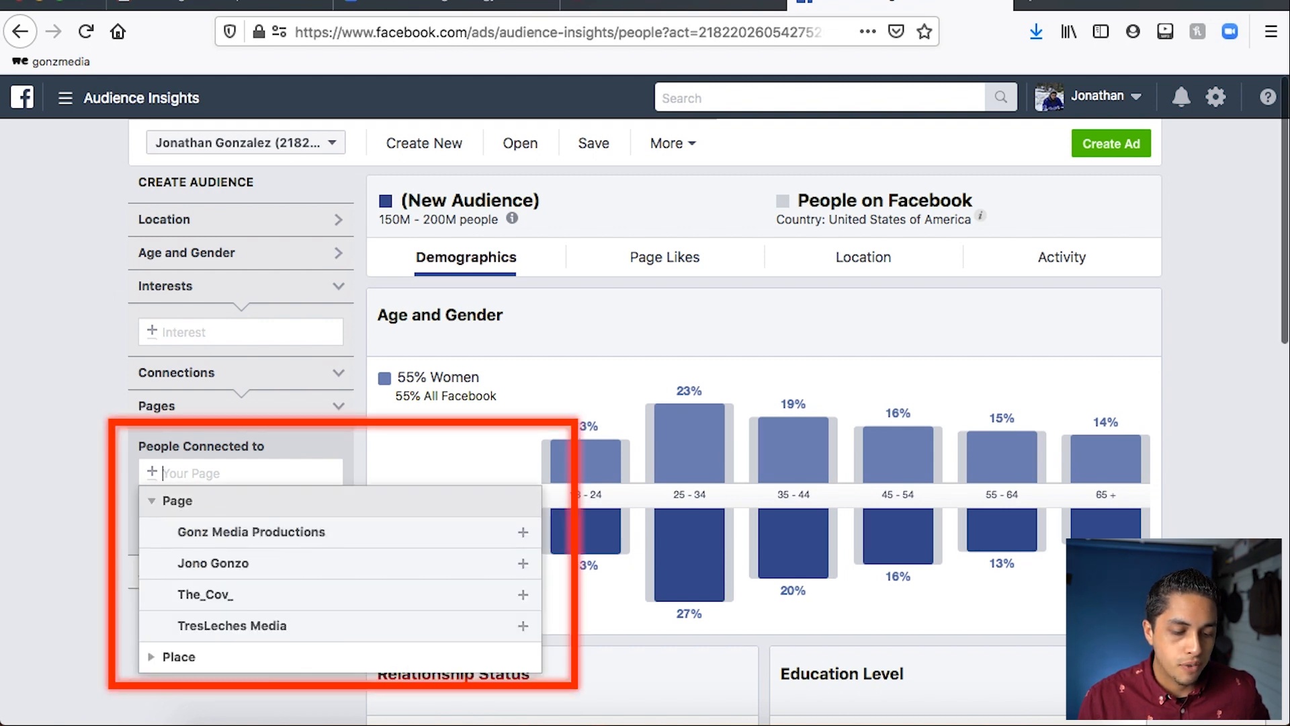
pyautogui.click(523, 532)
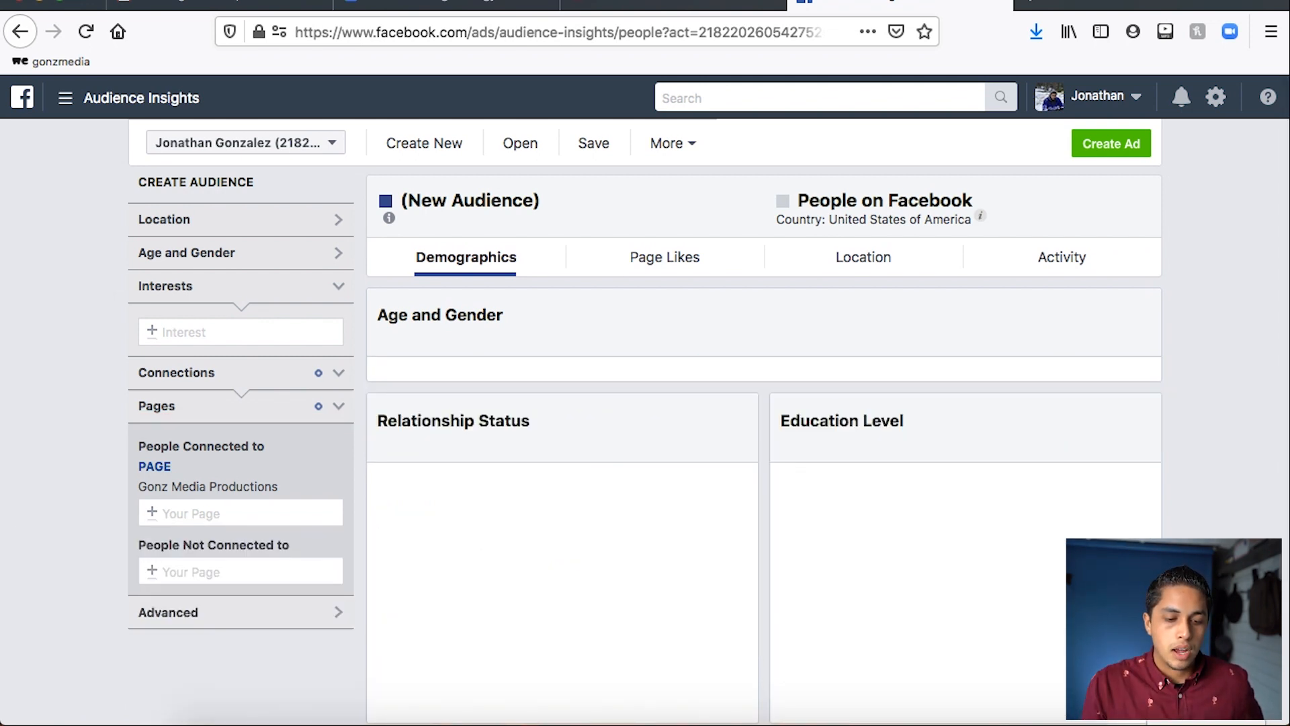
pyautogui.moveTo(339, 487)
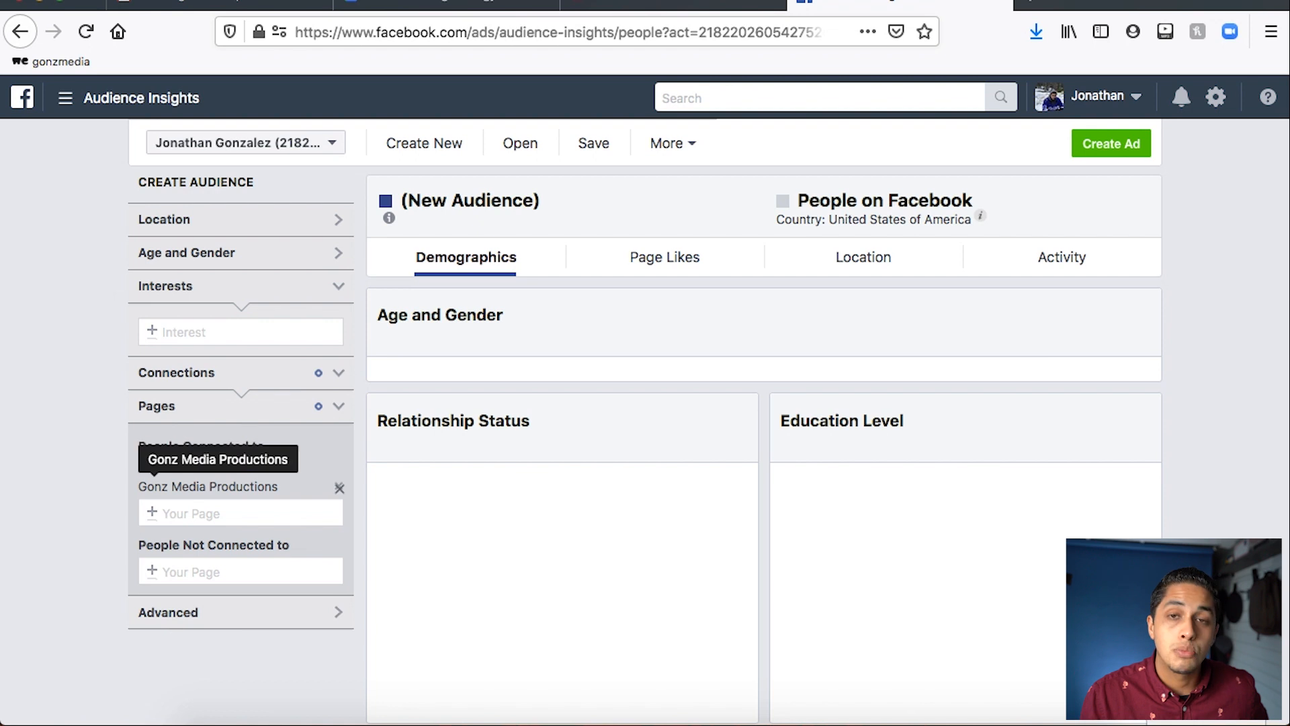
pyautogui.click(339, 487)
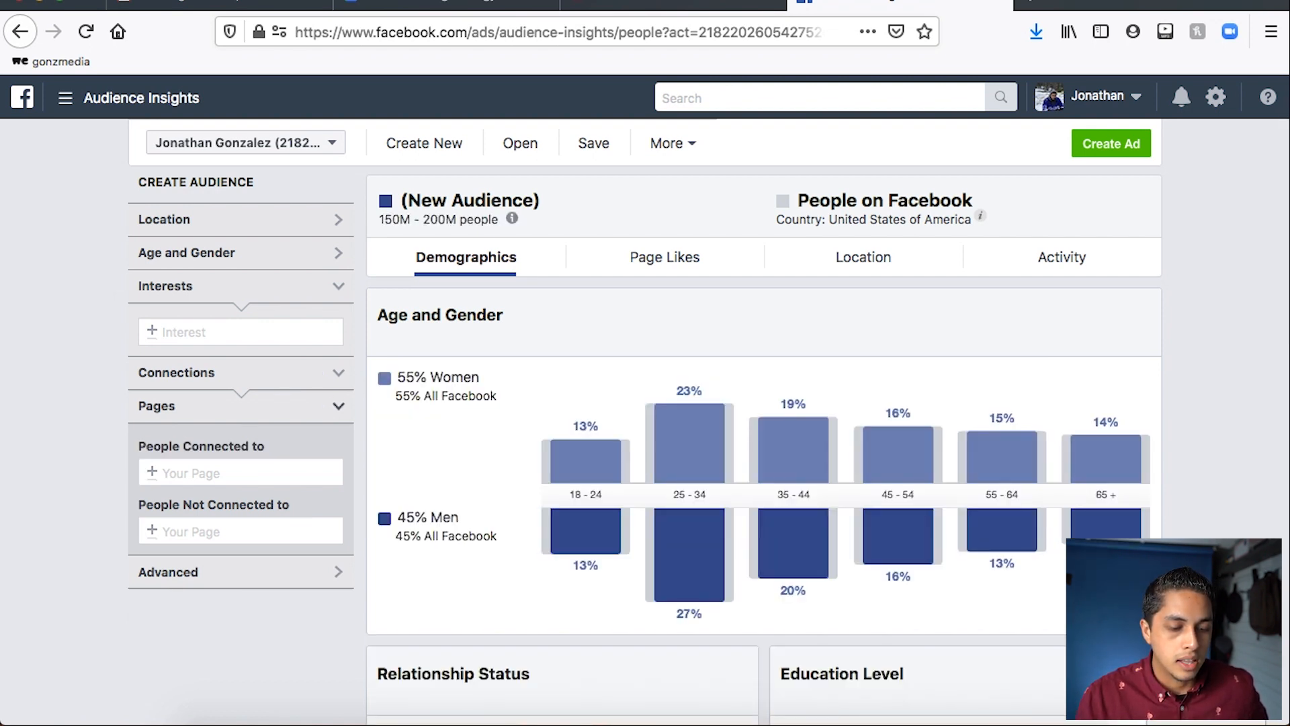
# Add Tom Ferry as an interest for the new audience
pyautogui.click(164, 332)
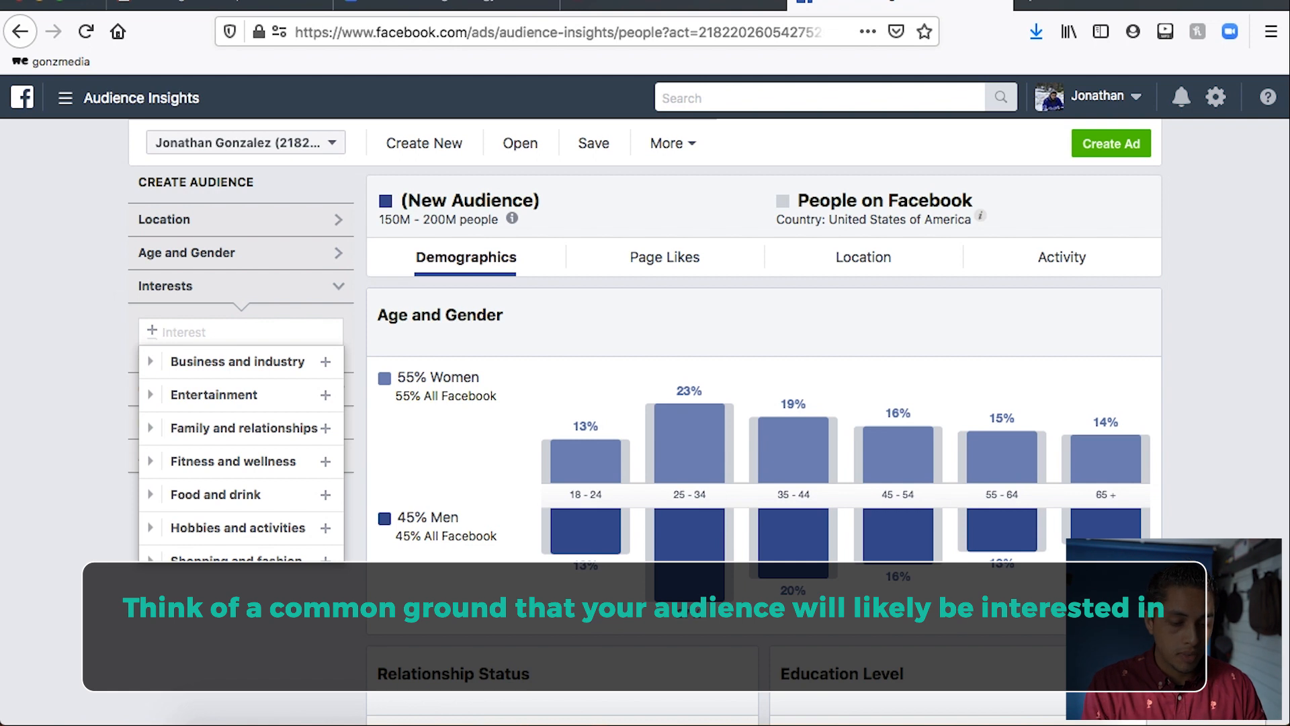
pyautogui.write('Tom Ferry')
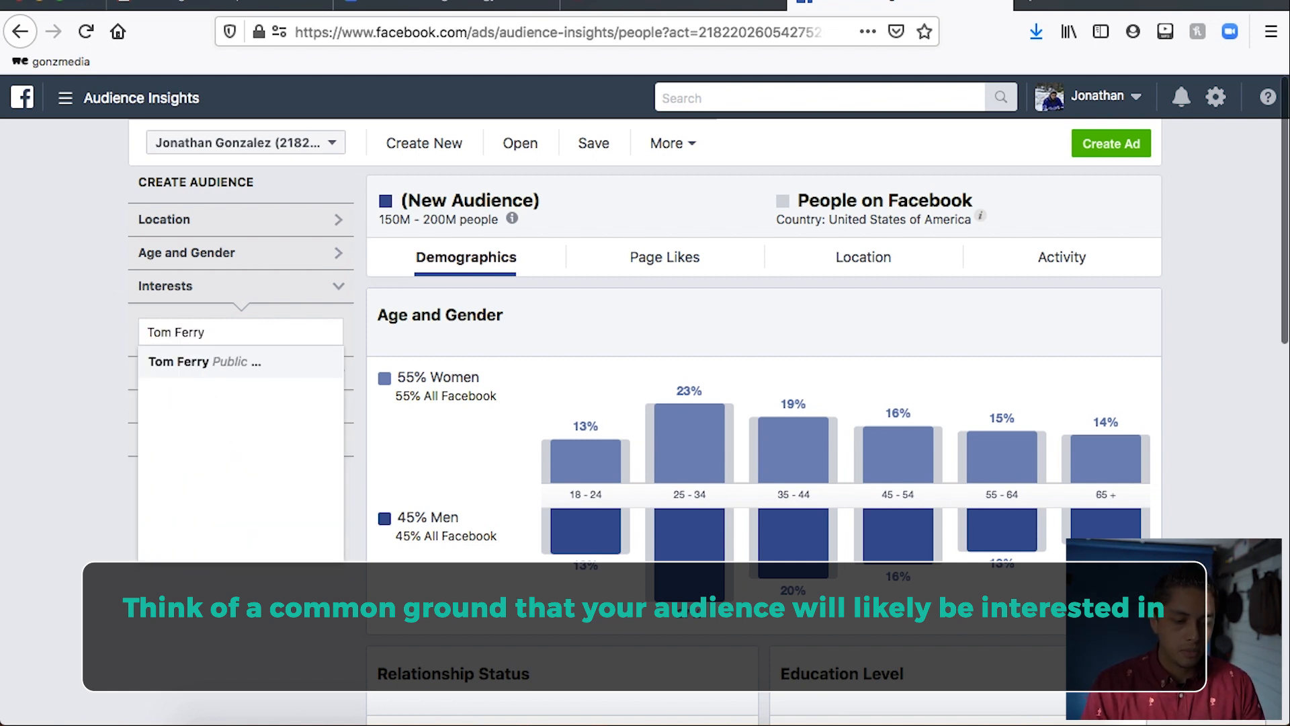
pyautogui.press('Return')
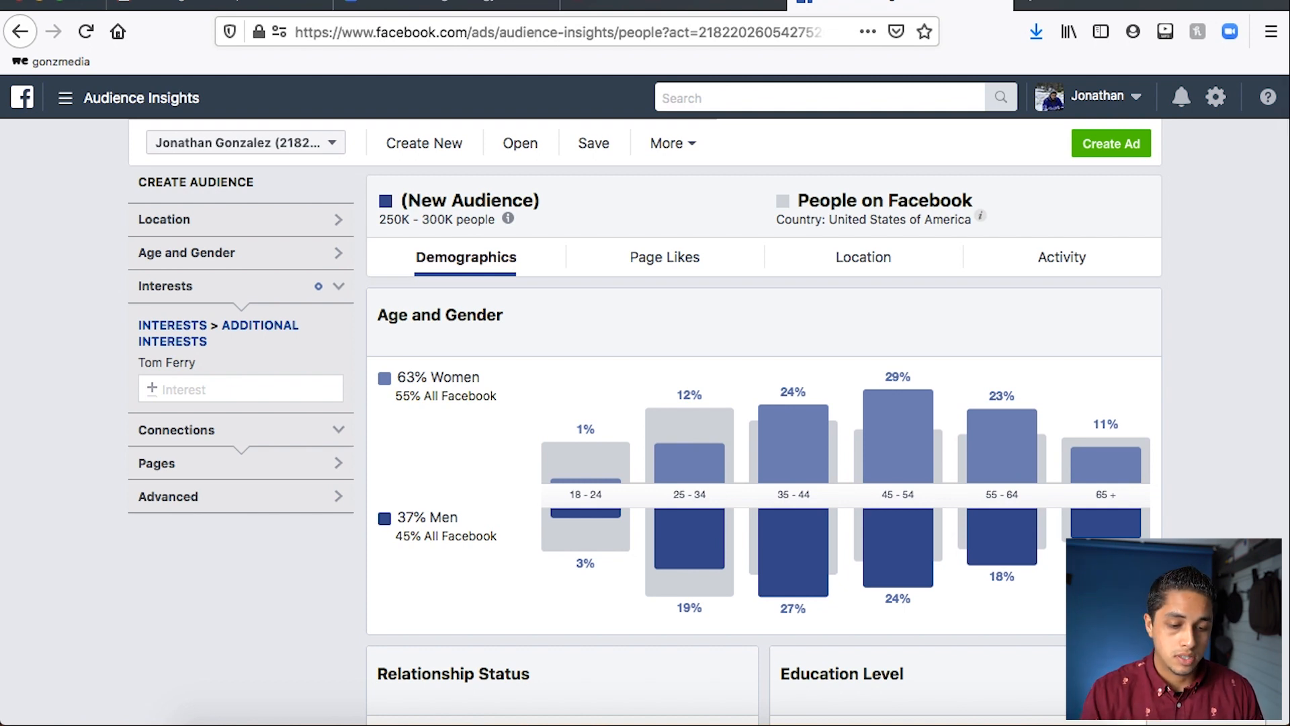
# Replace the Tom Ferry interest with The Mike Ferry Organization and check its age and gender breakdown
pyautogui.scroll(-2, 708, 408)
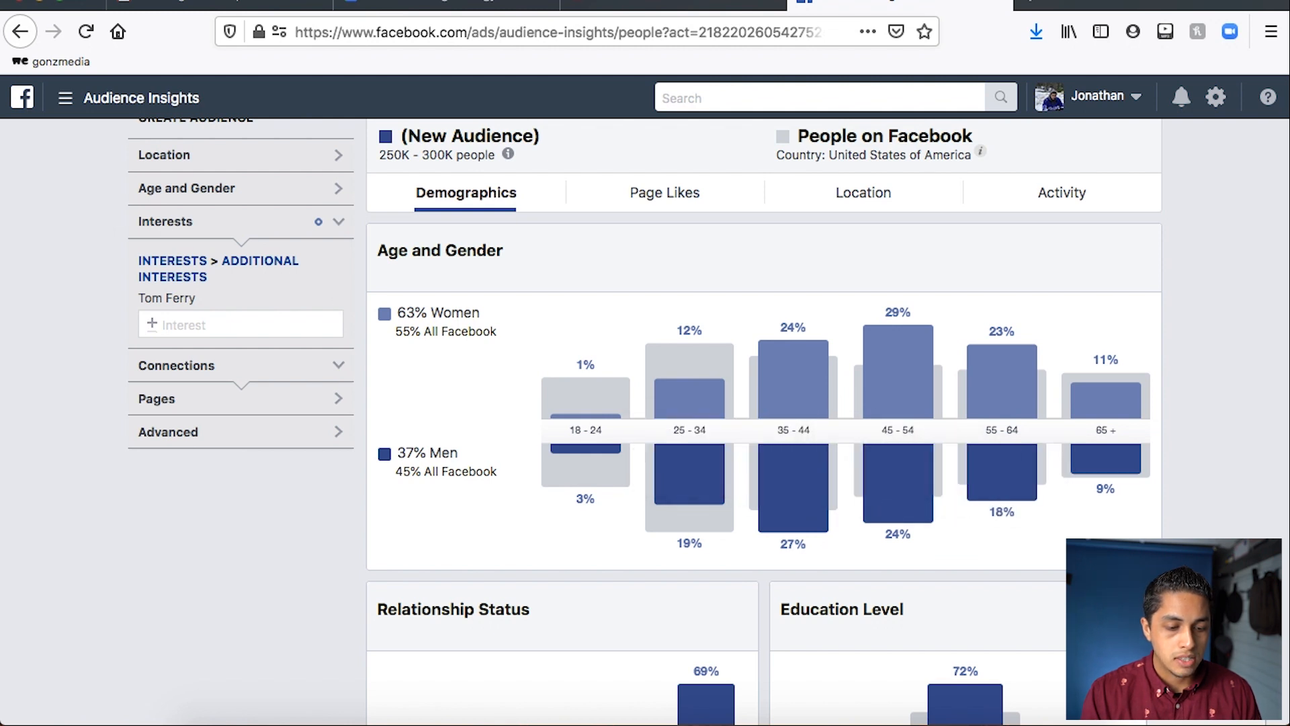
pyautogui.click(339, 297)
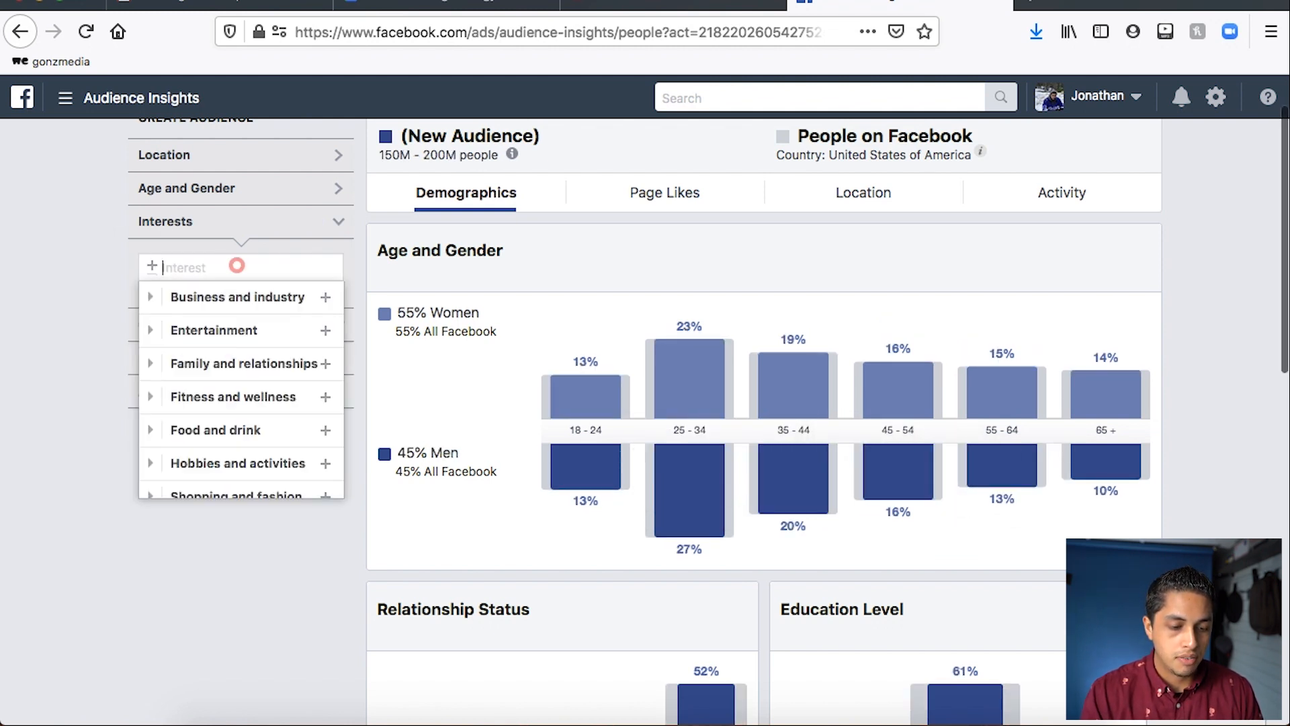
pyautogui.click(237, 266)
pyautogui.write('mike ferry')
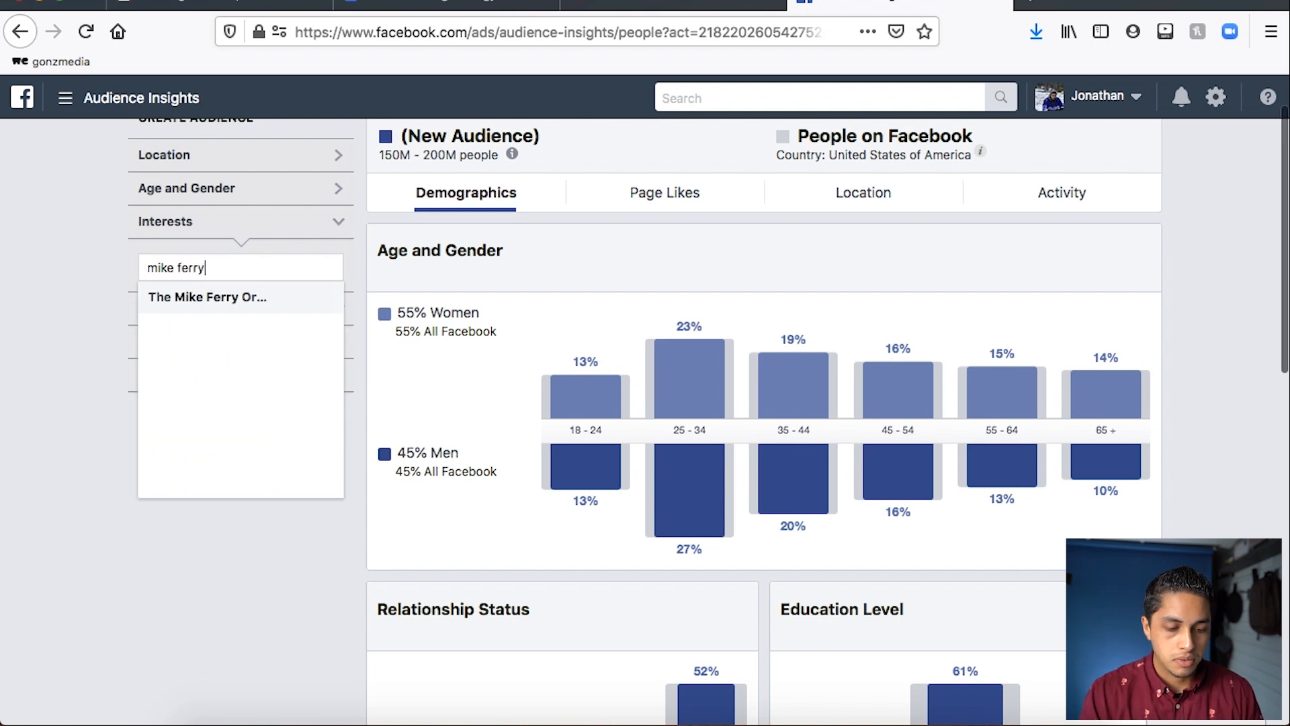
pyautogui.press('Return')
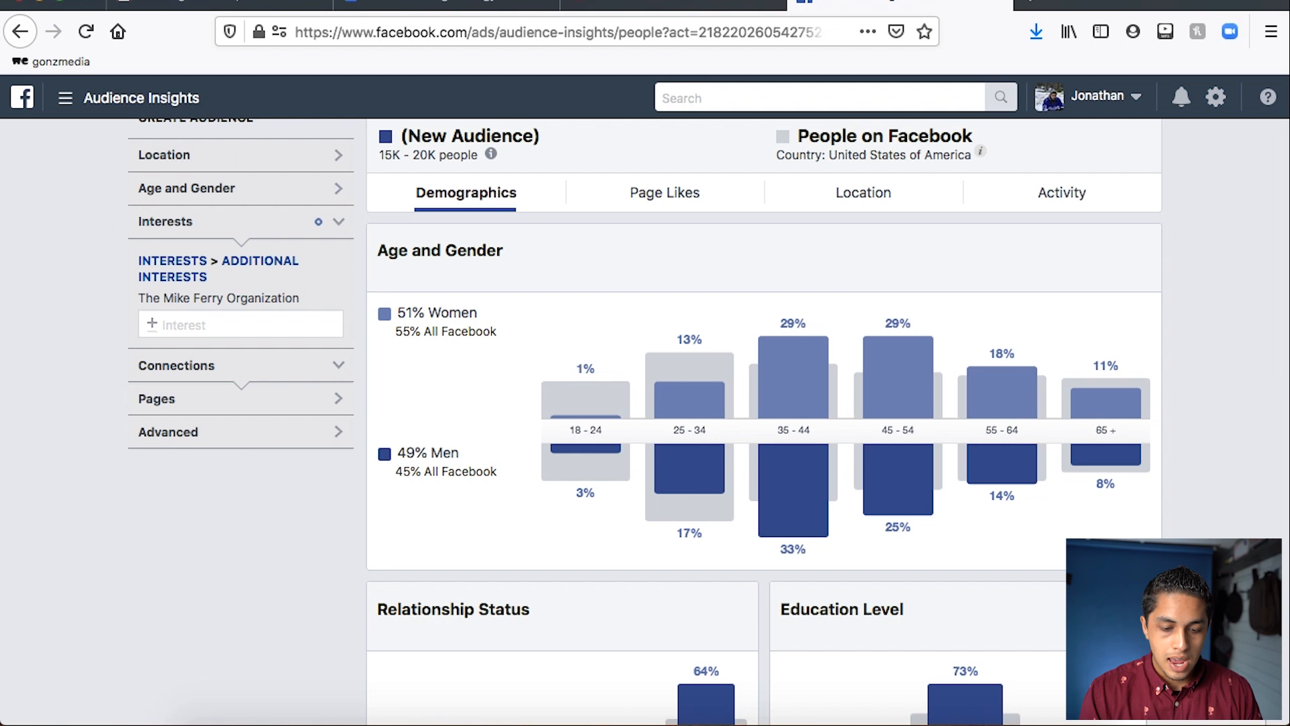
pyautogui.moveTo(793, 408)
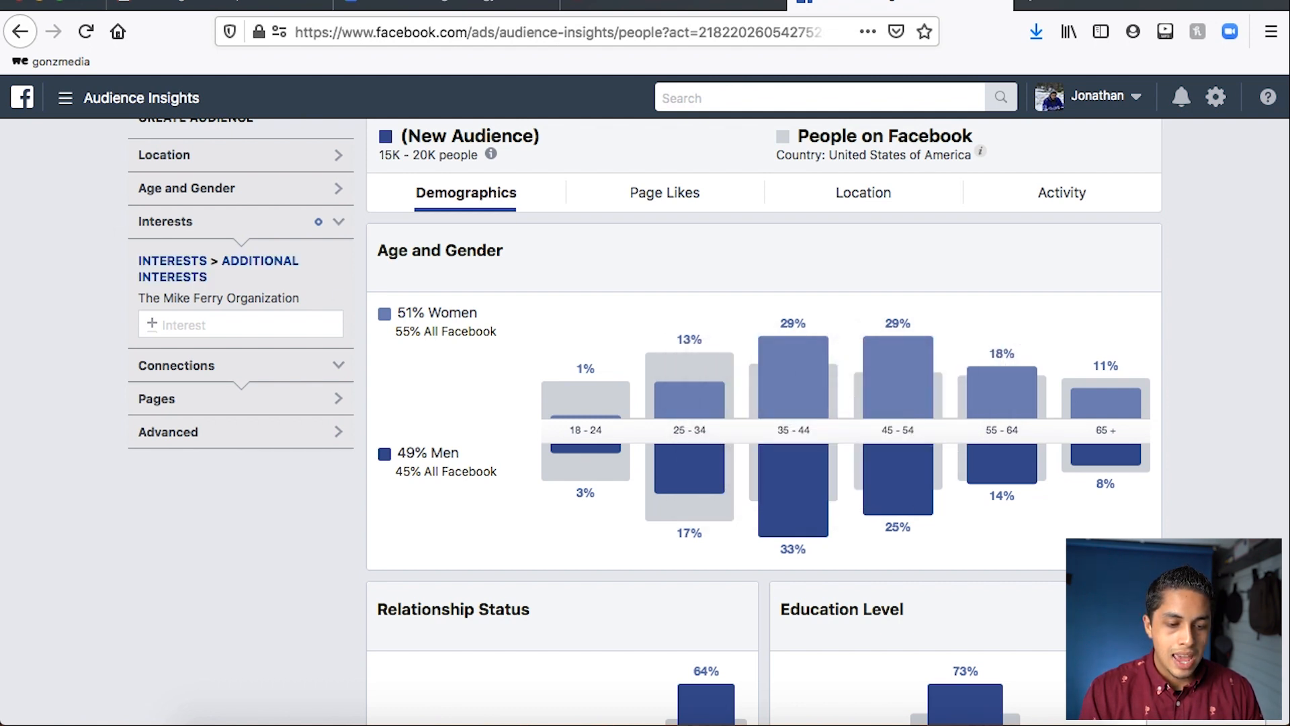
# Remove The Mike Ferry Organization from the interests and add Tom Ferry instead
pyautogui.click(340, 299)
pyautogui.click(202, 267)
pyautogui.write('tom')
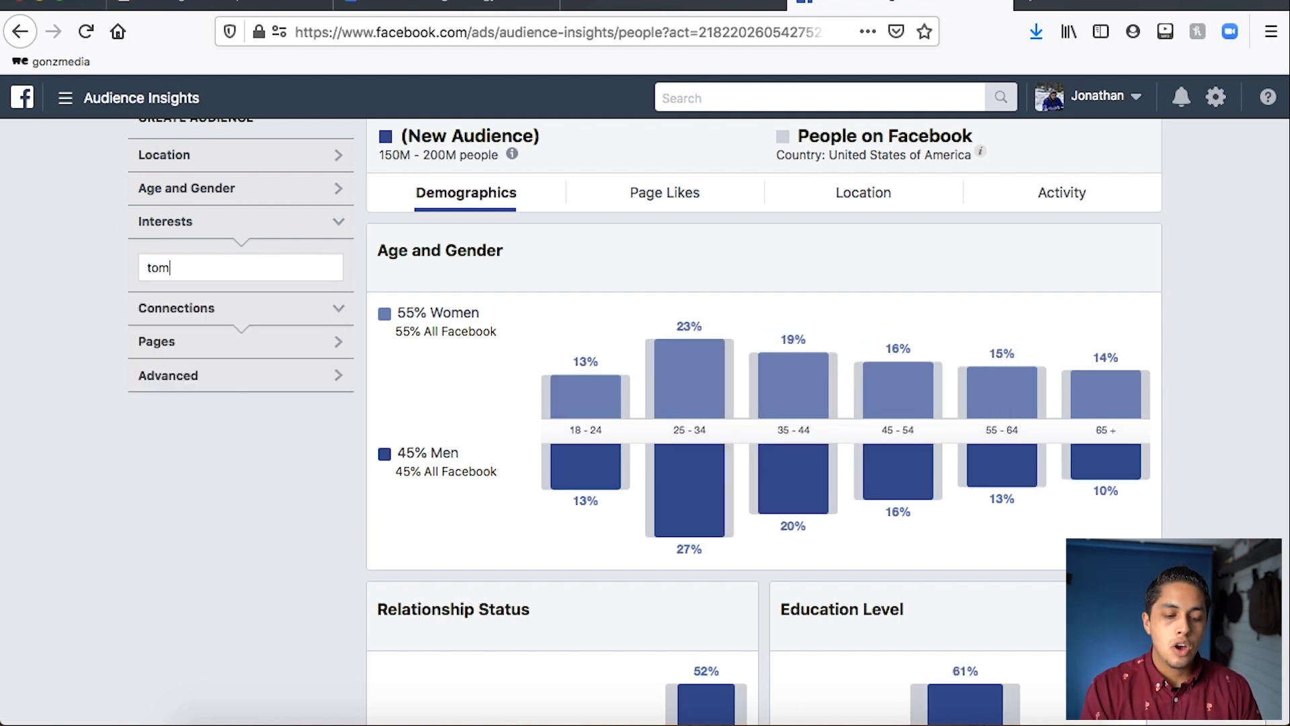
pyautogui.write(' ferry')
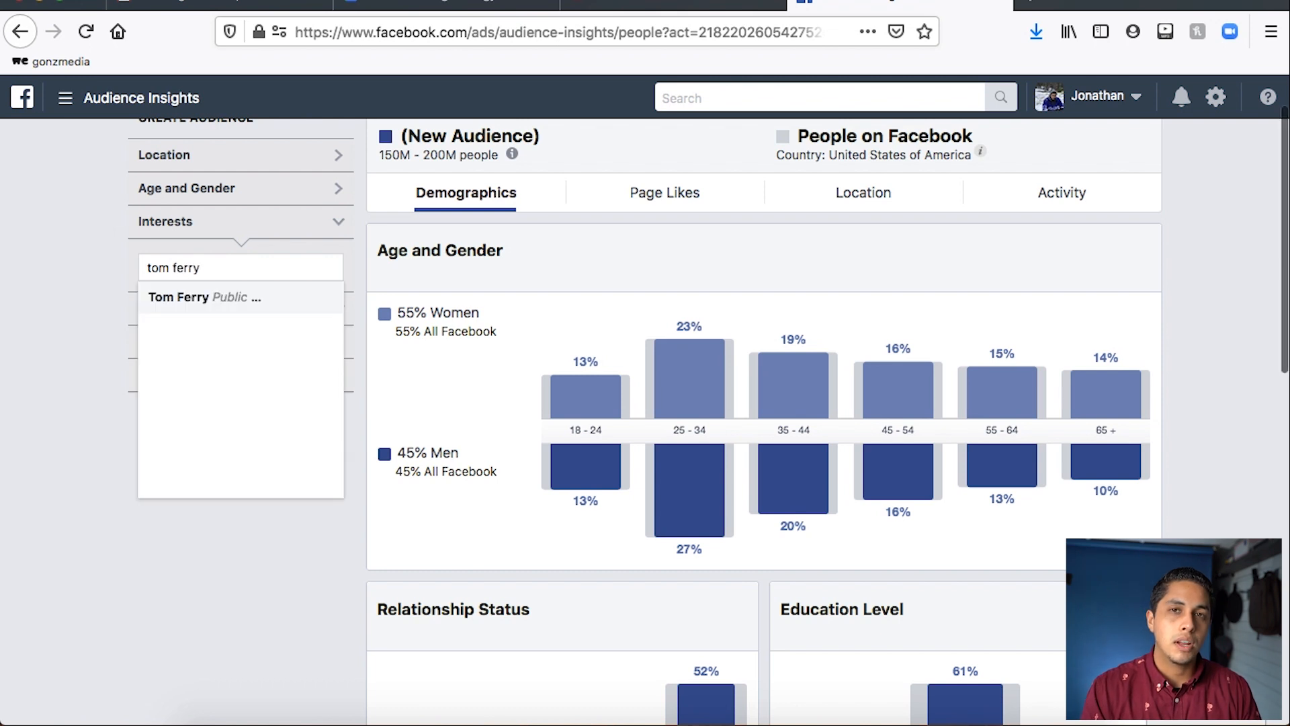
pyautogui.press('Return')
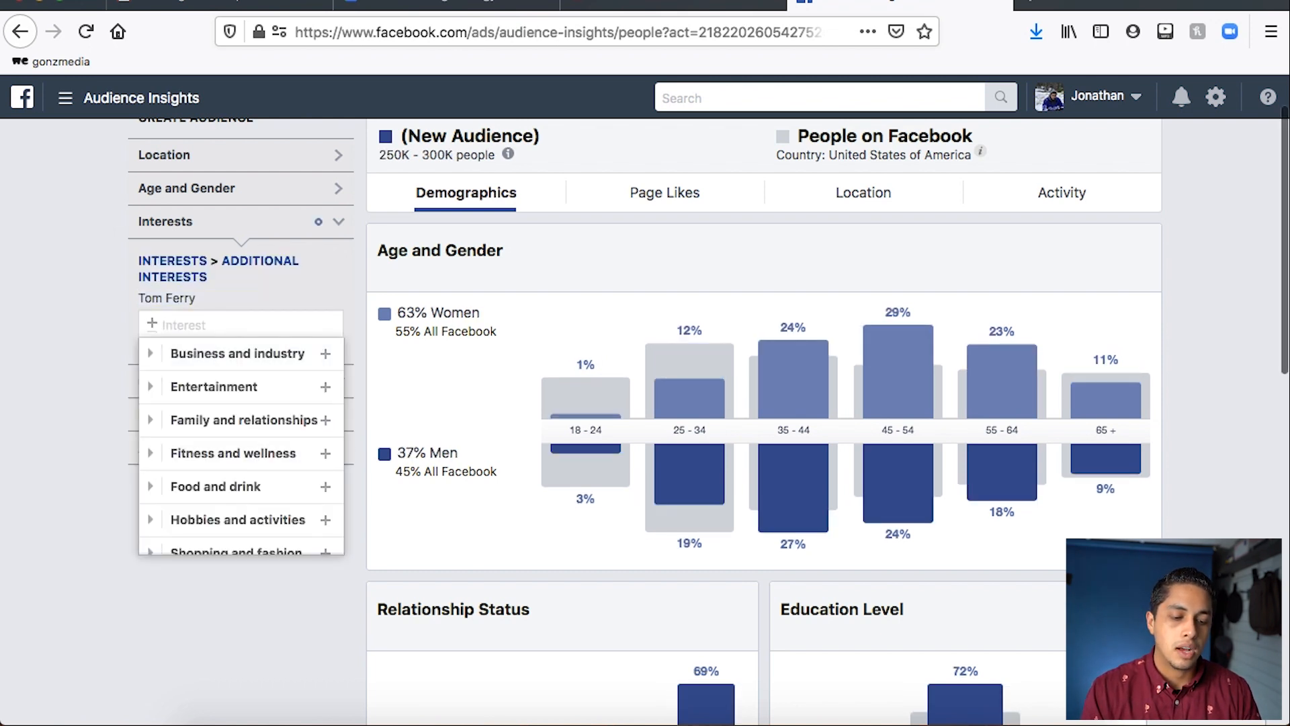
pyautogui.press('Escape')
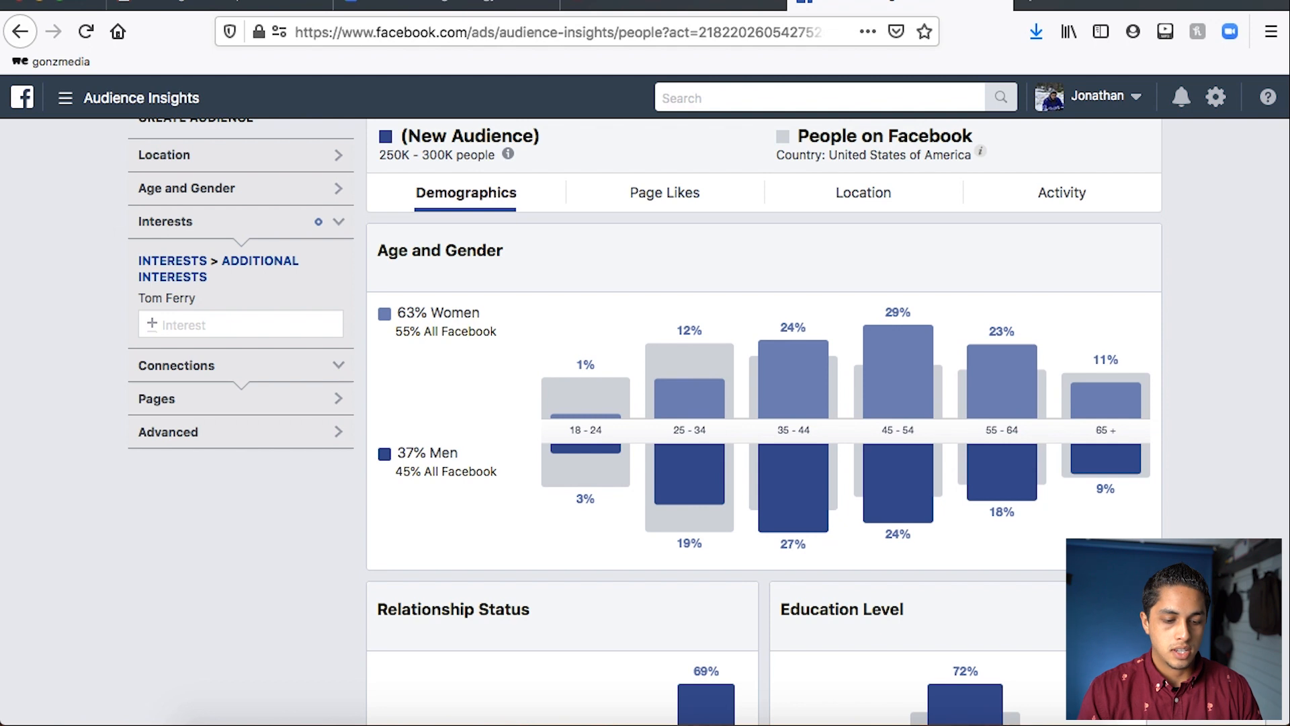
# Examine the audience's age and gender, relationship status, education level and job title breakdowns
pyautogui.scroll(-3, 709, 421)
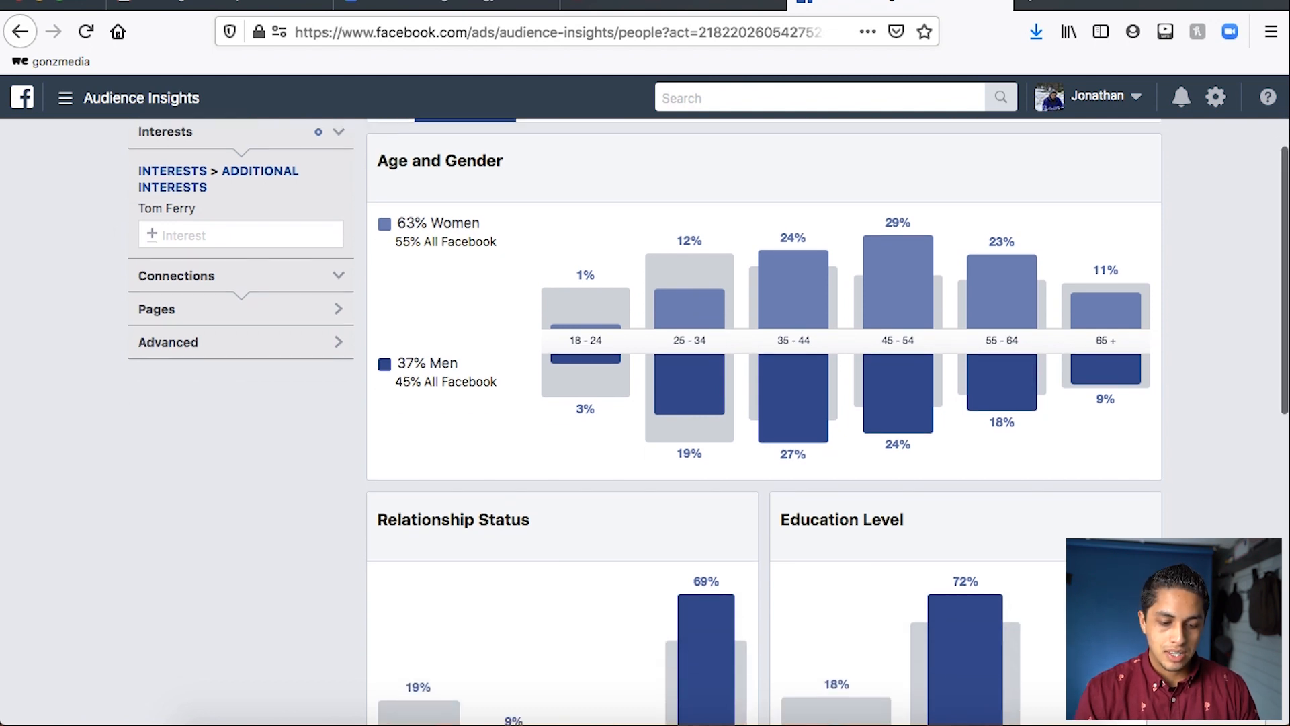
pyautogui.scroll(-7, 595, 546)
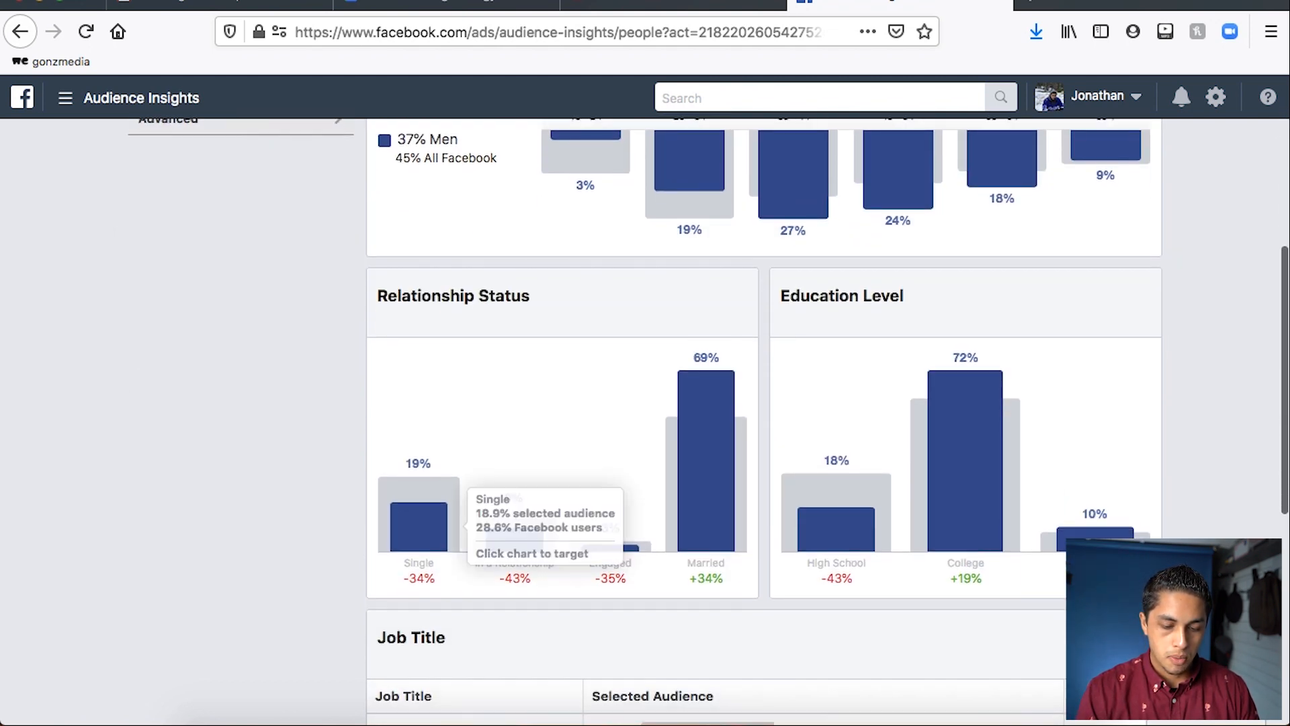
pyautogui.scroll(-2, 665, 461)
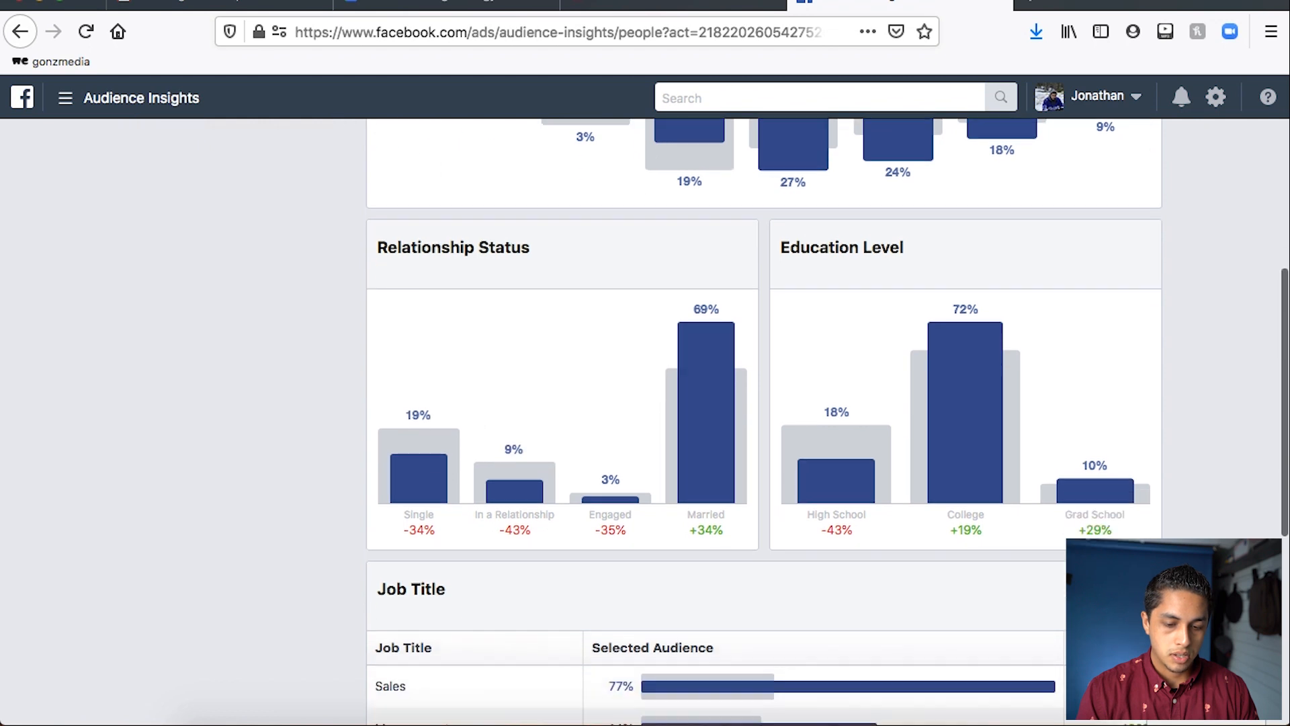
pyautogui.scroll(-5, 739, 471)
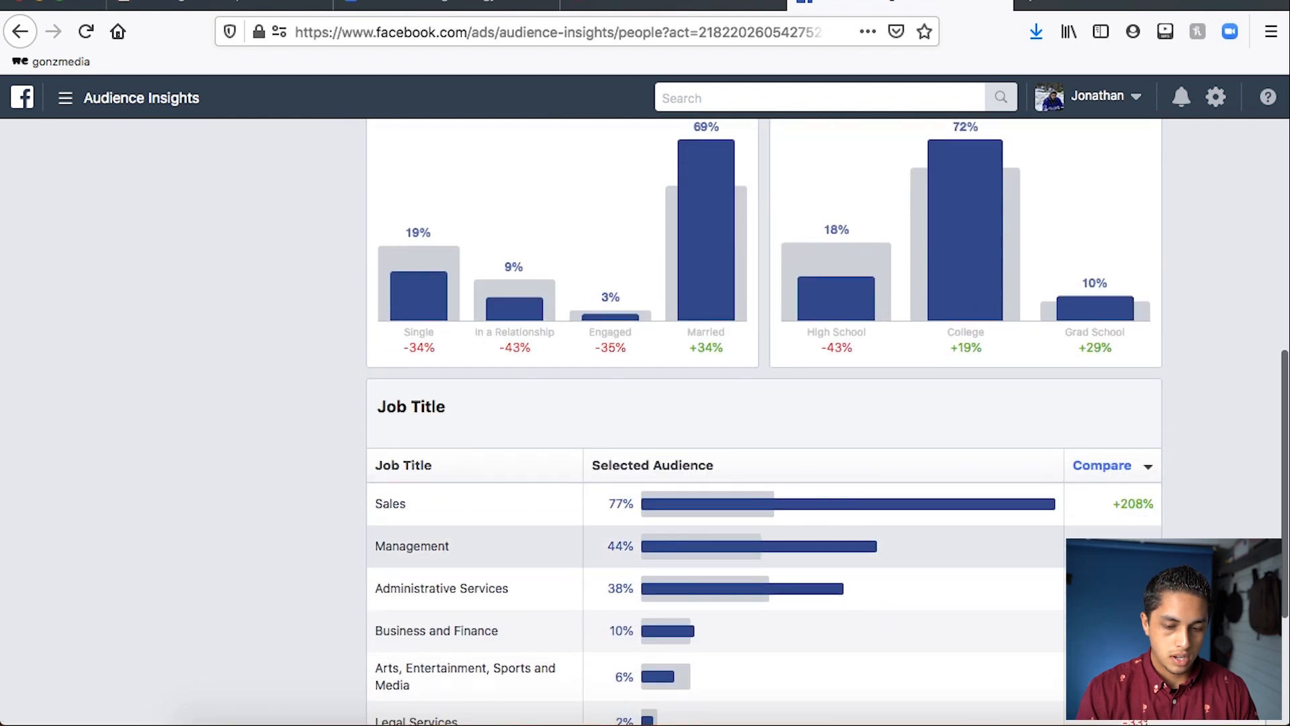
pyautogui.scroll(-6, 648, 647)
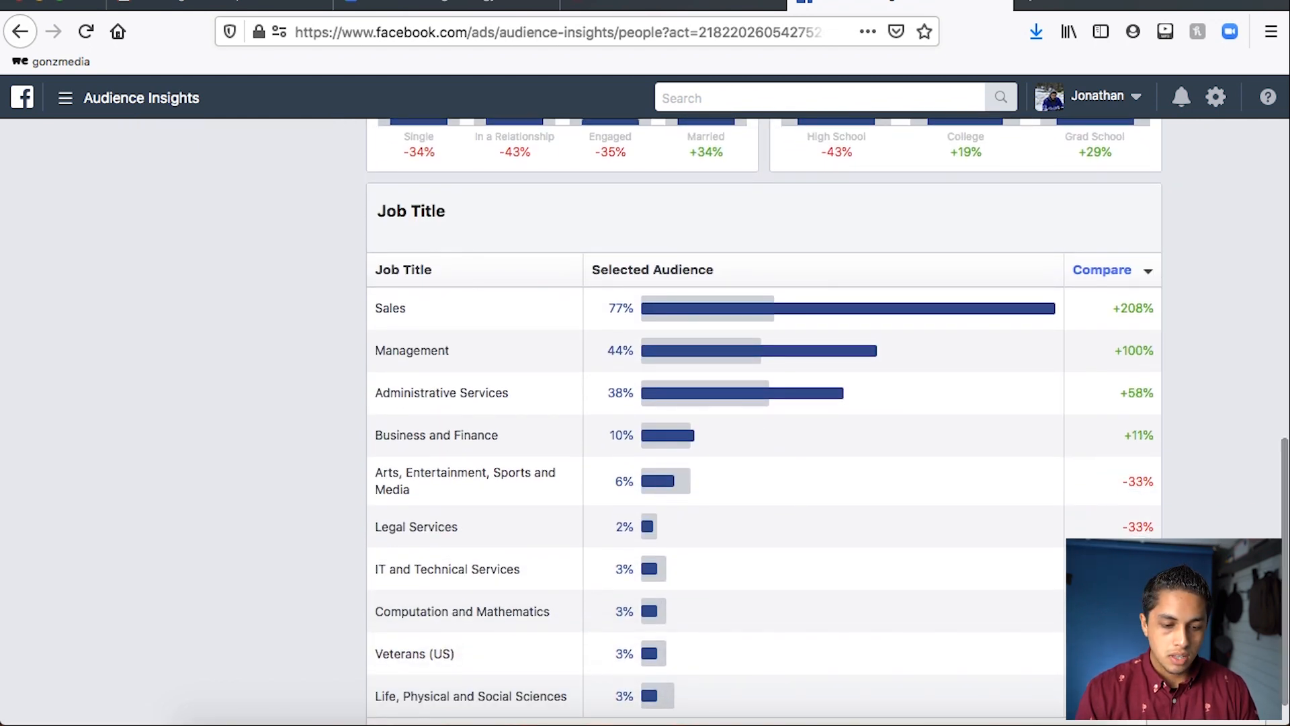
pyautogui.scroll(15, 647, 647)
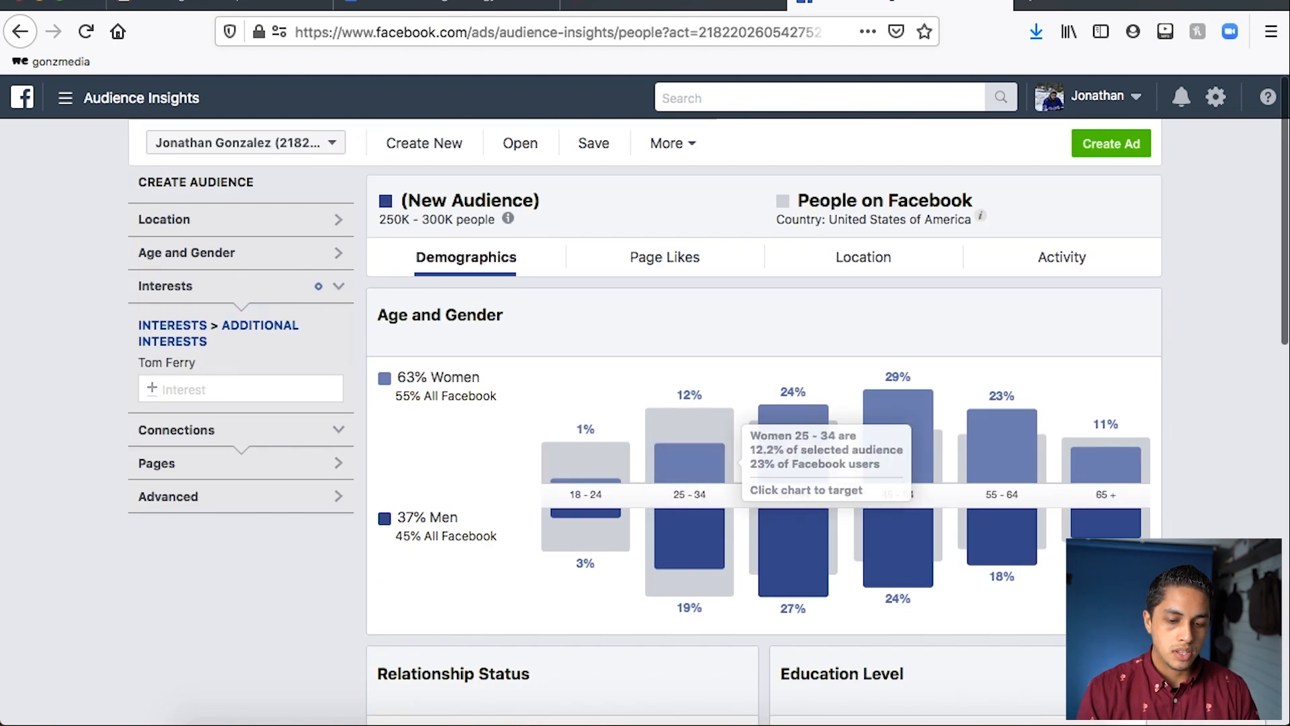
# Open the audience's page likes breakdown and examine its top categories and most relevant liked pages
pyautogui.click(664, 257)
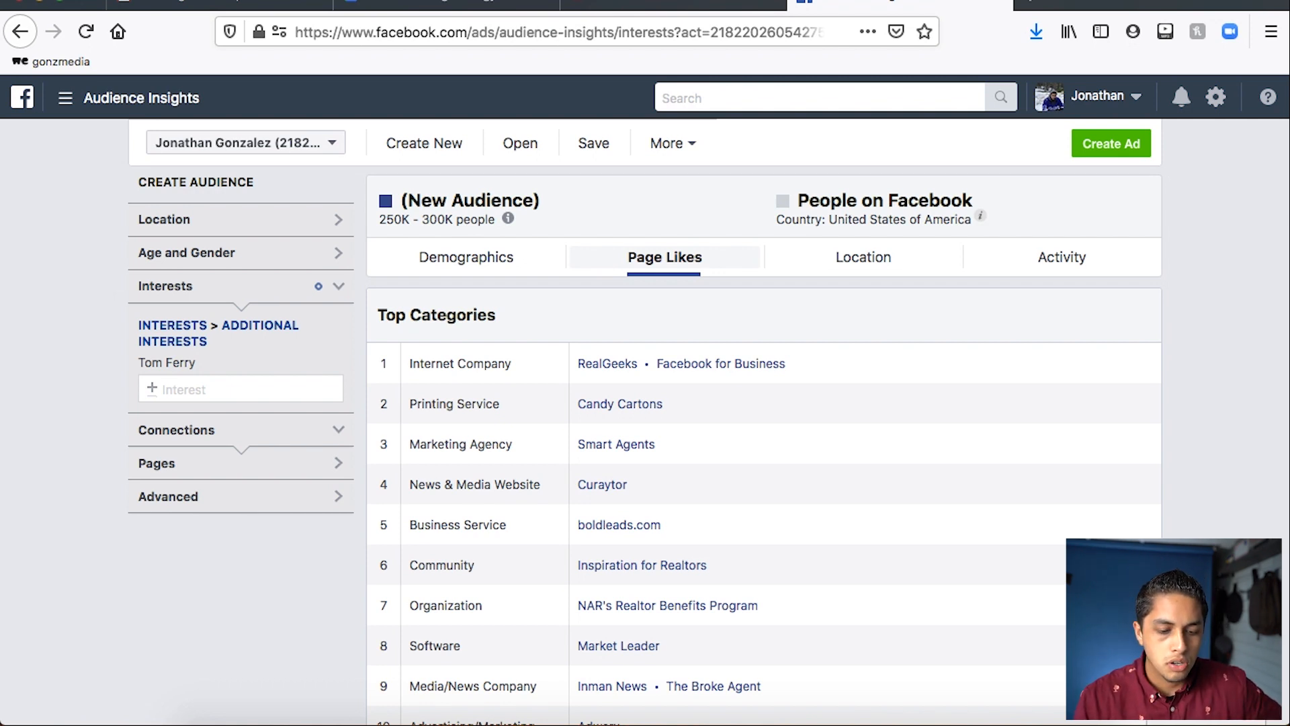
pyautogui.scroll(-3, 740, 437)
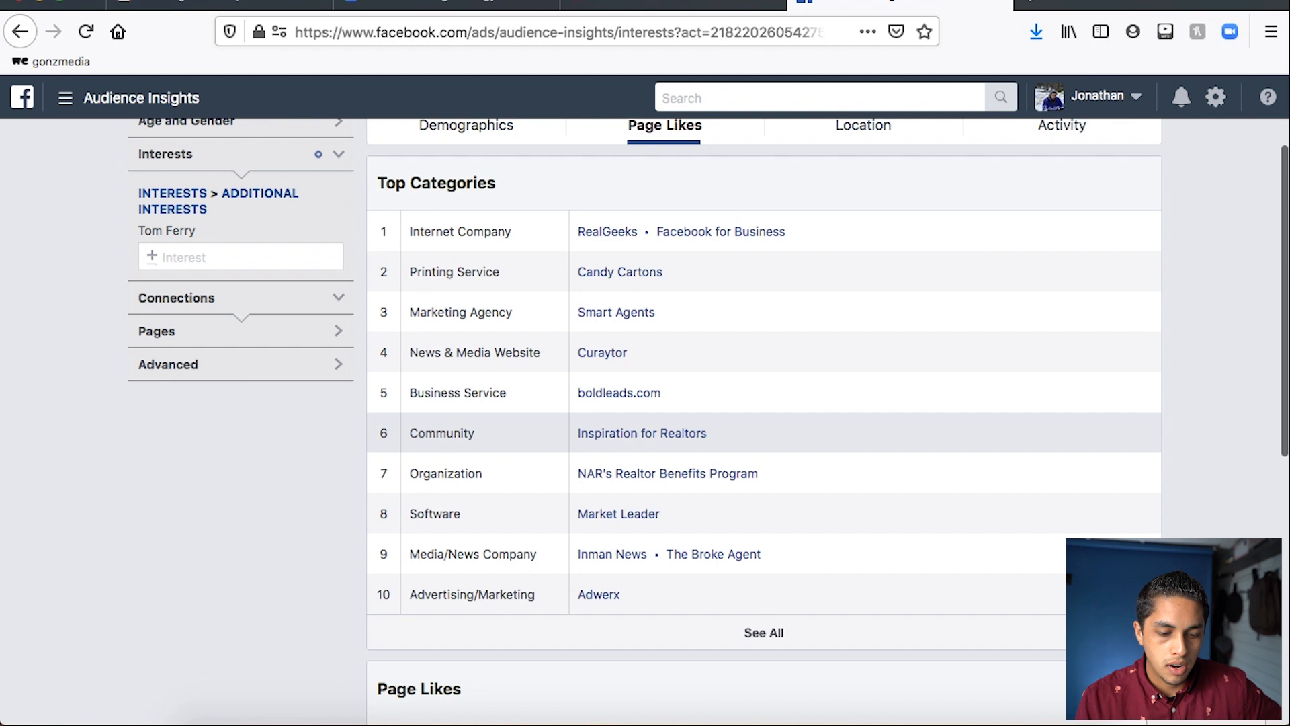
pyautogui.scroll(-10, 739, 403)
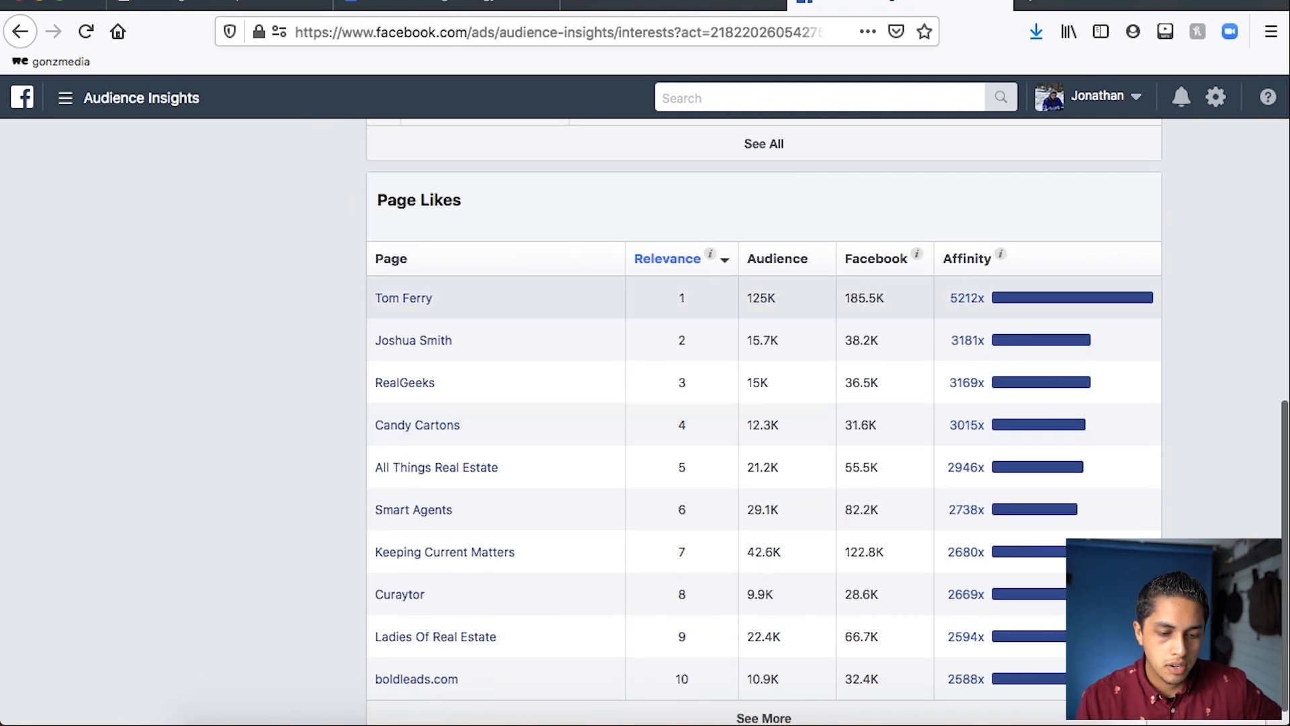
pyautogui.moveTo(377, 200); pyautogui.dragTo(461, 200)
pyautogui.click(470, 201)
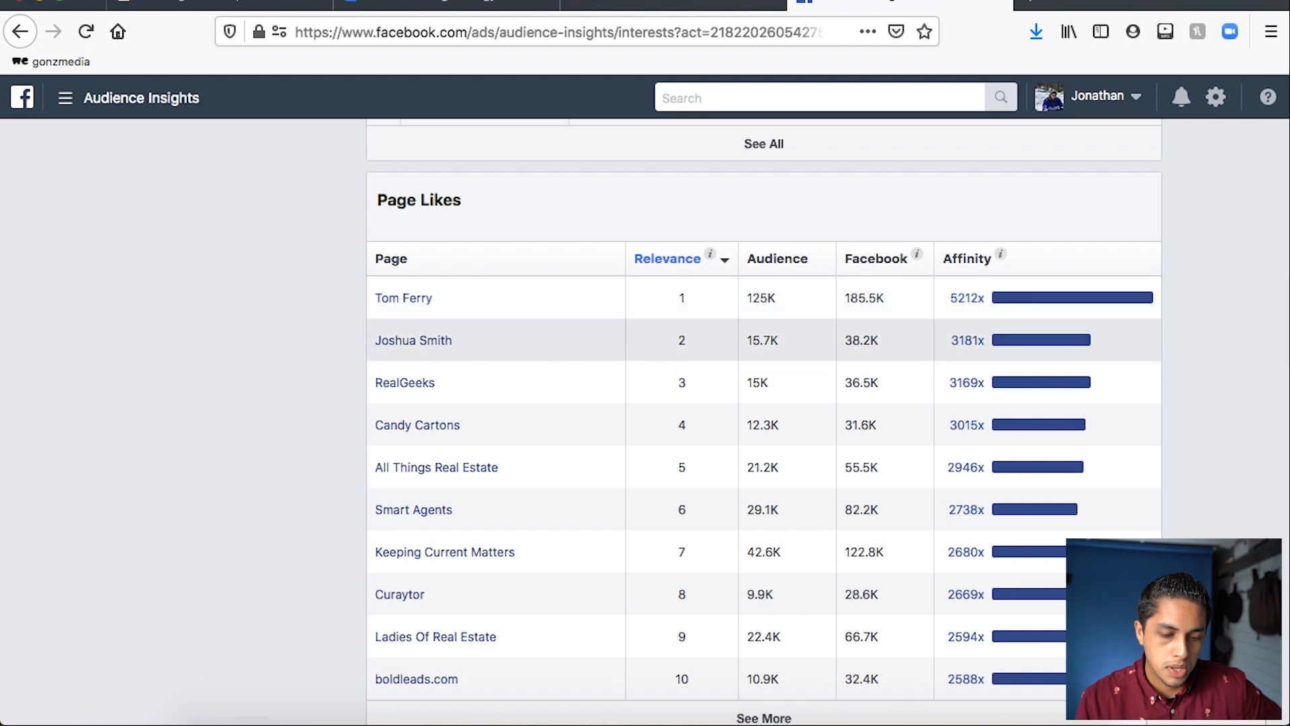
pyautogui.moveTo(413, 340)
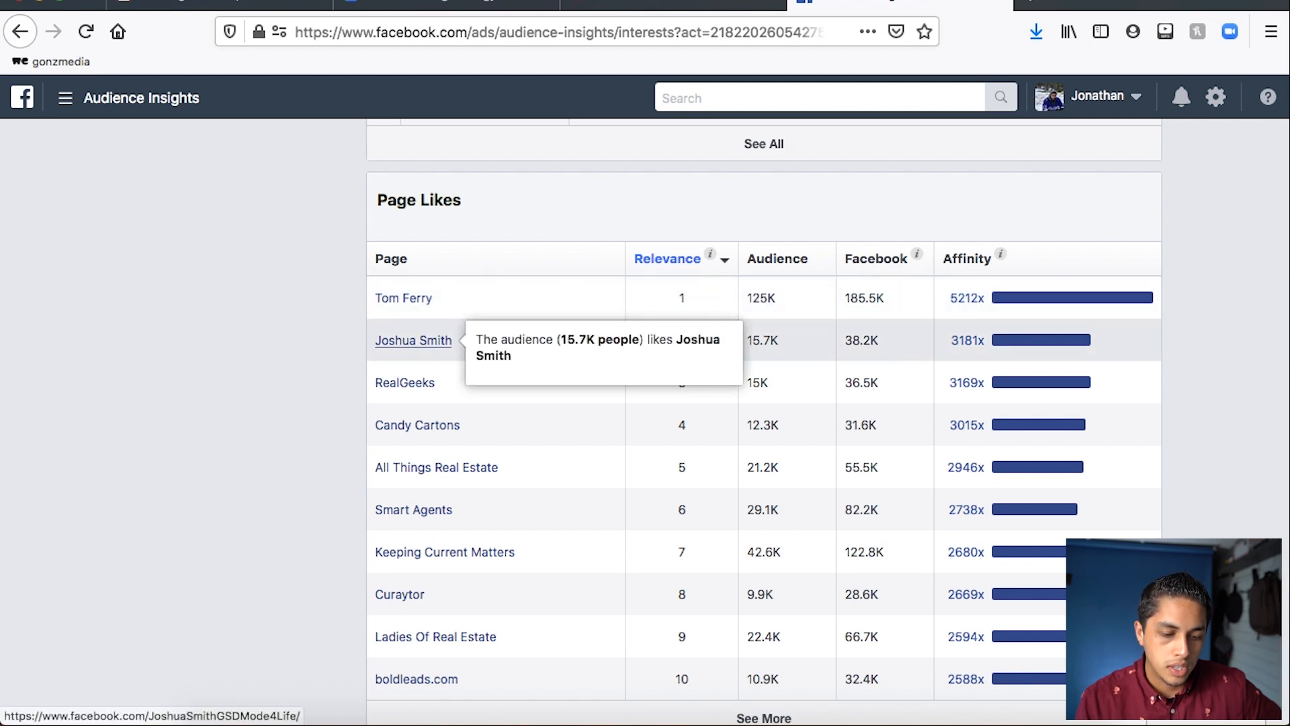
pyautogui.moveTo(404, 383)
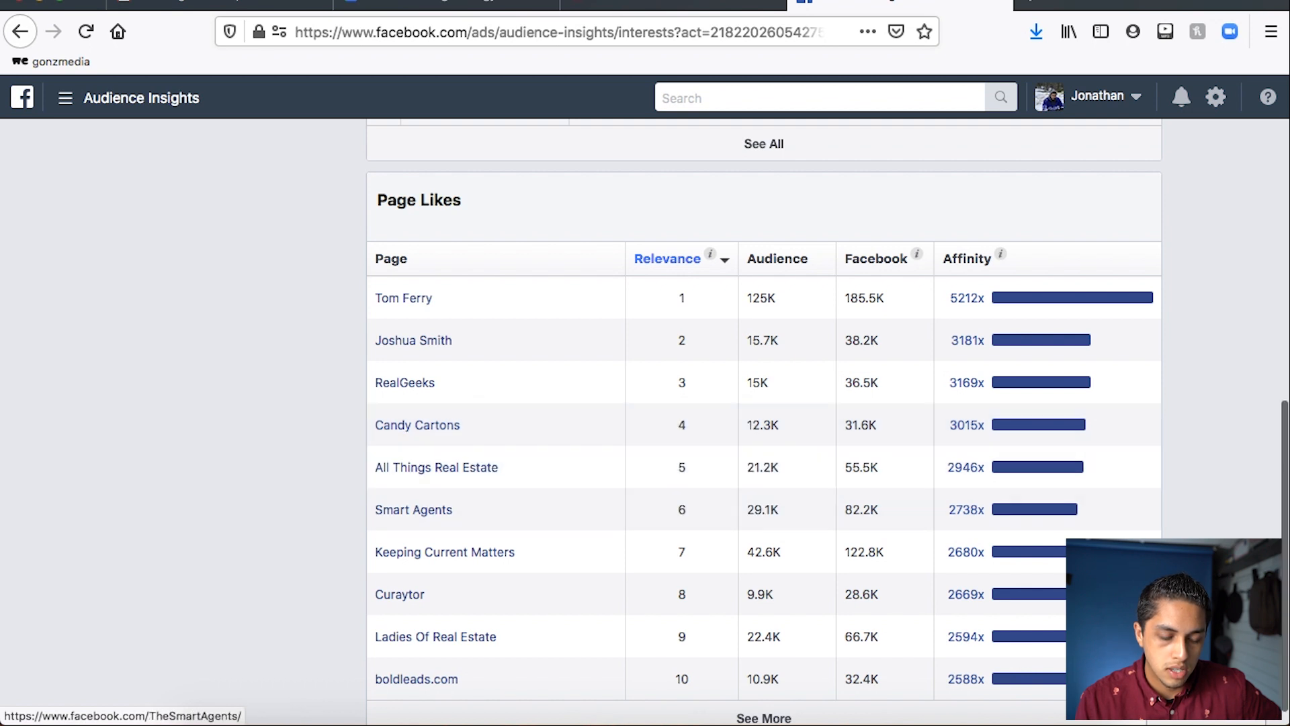
pyautogui.scroll(-1, 827, 421)
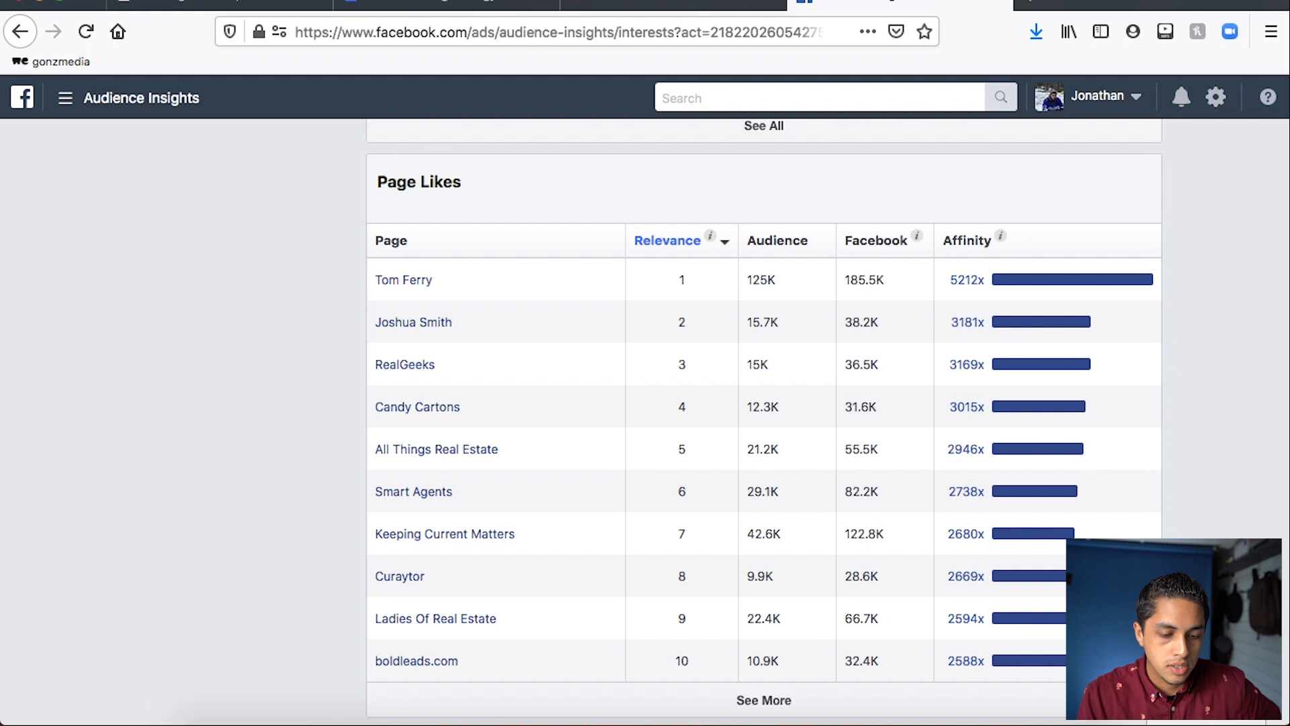
# Inspect the Candy Cartons Facebook page's reviews, shop and posts, and return to the audience's page likes
pyautogui.click(417, 406)
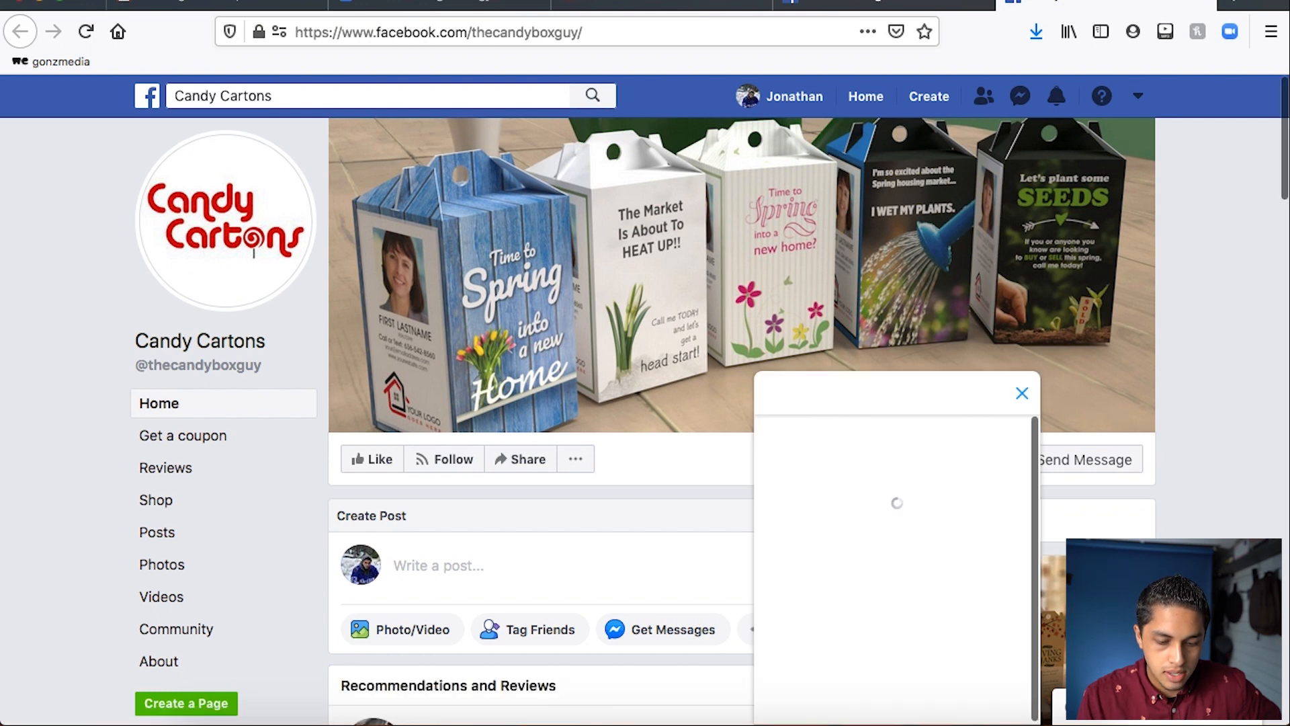
pyautogui.click(1022, 393)
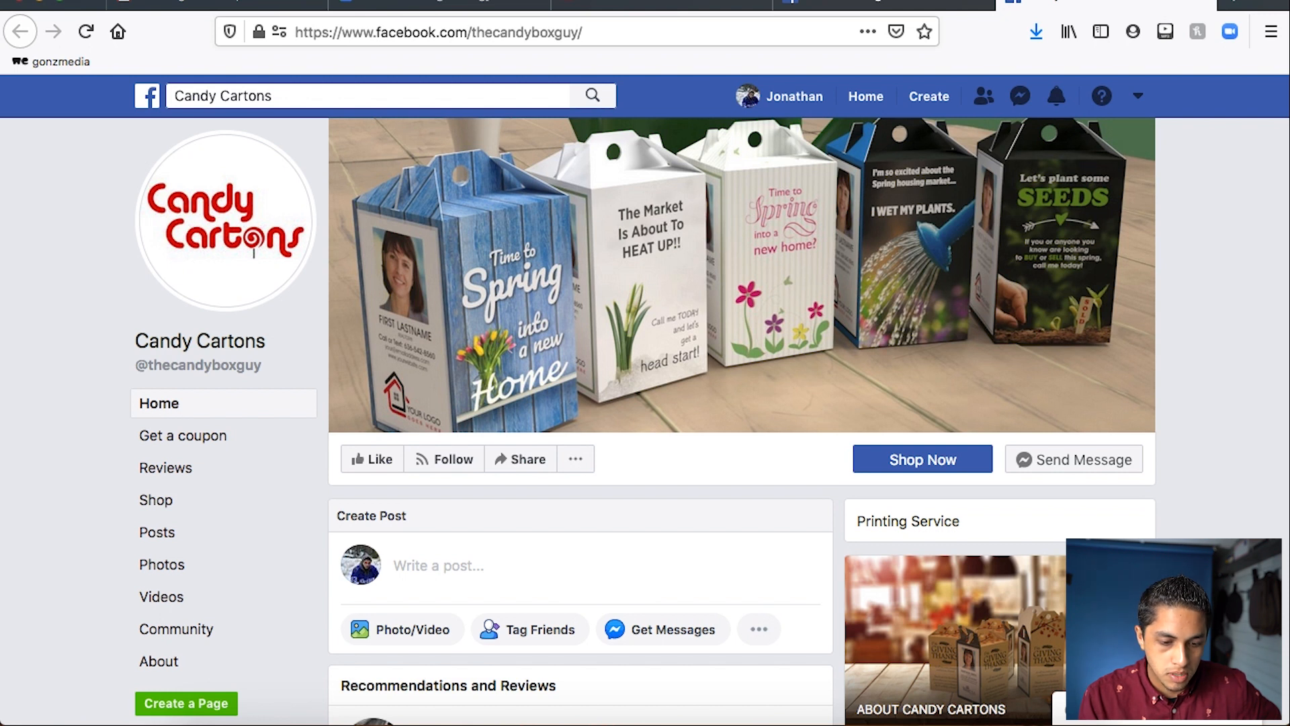
pyautogui.scroll(-5, 581, 403)
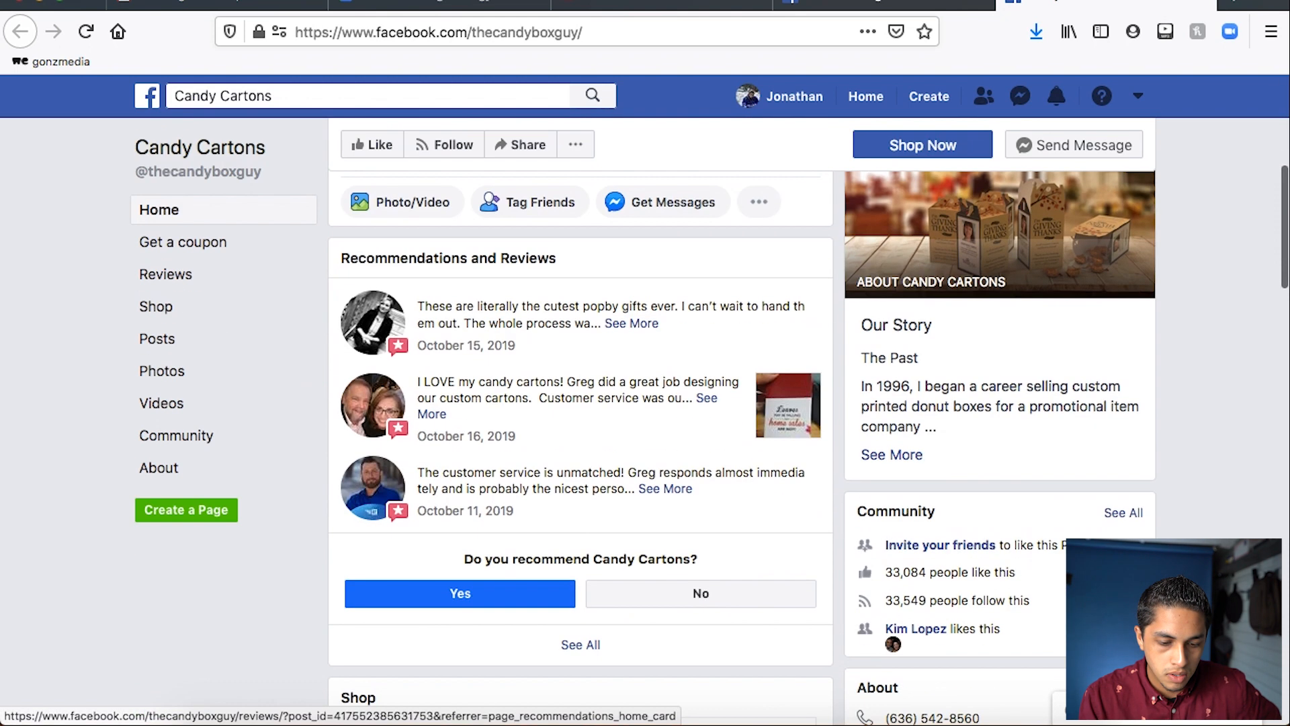
pyautogui.scroll(-4, 581, 404)
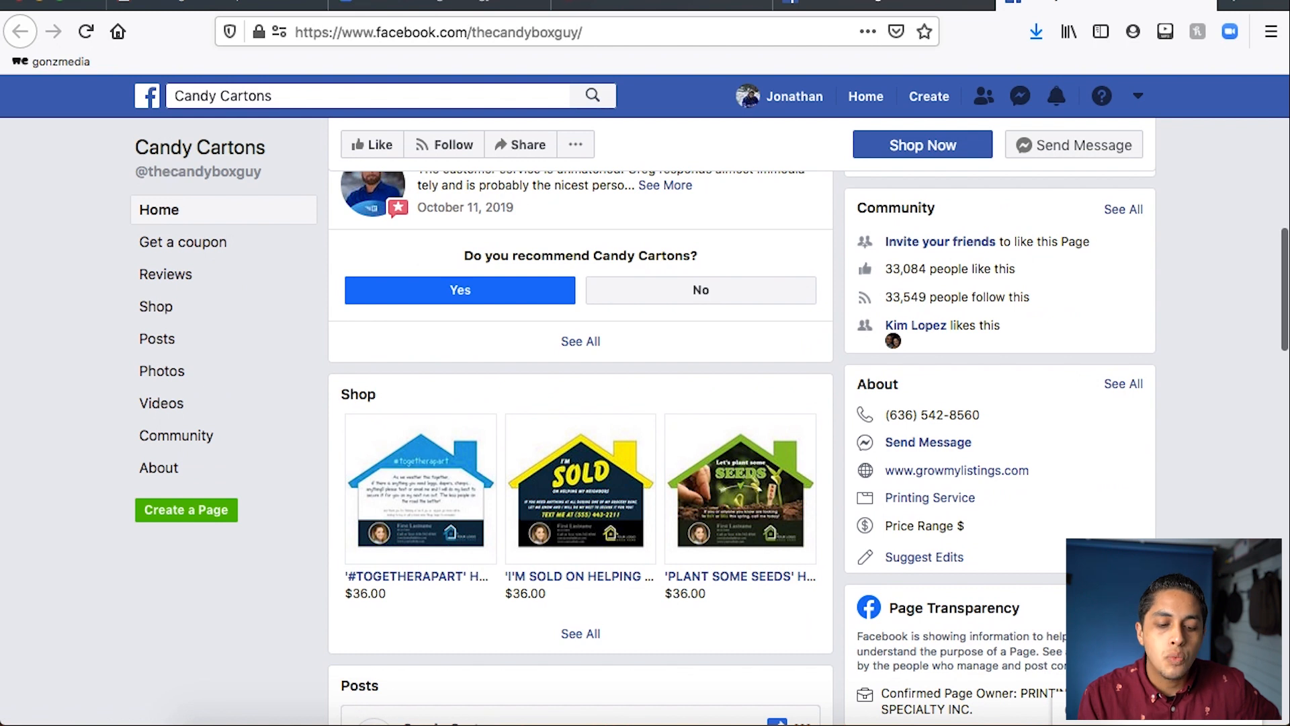
pyautogui.scroll(-6, 581, 403)
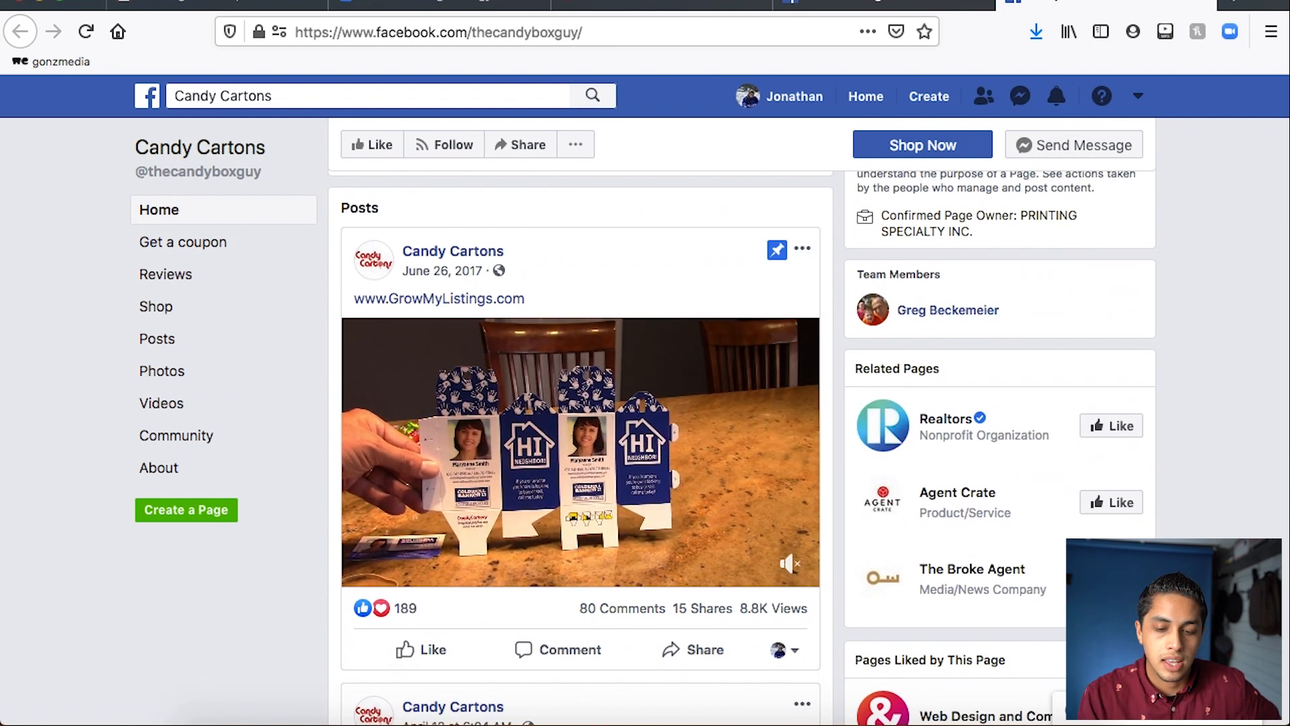
pyautogui.click(1202, 3)
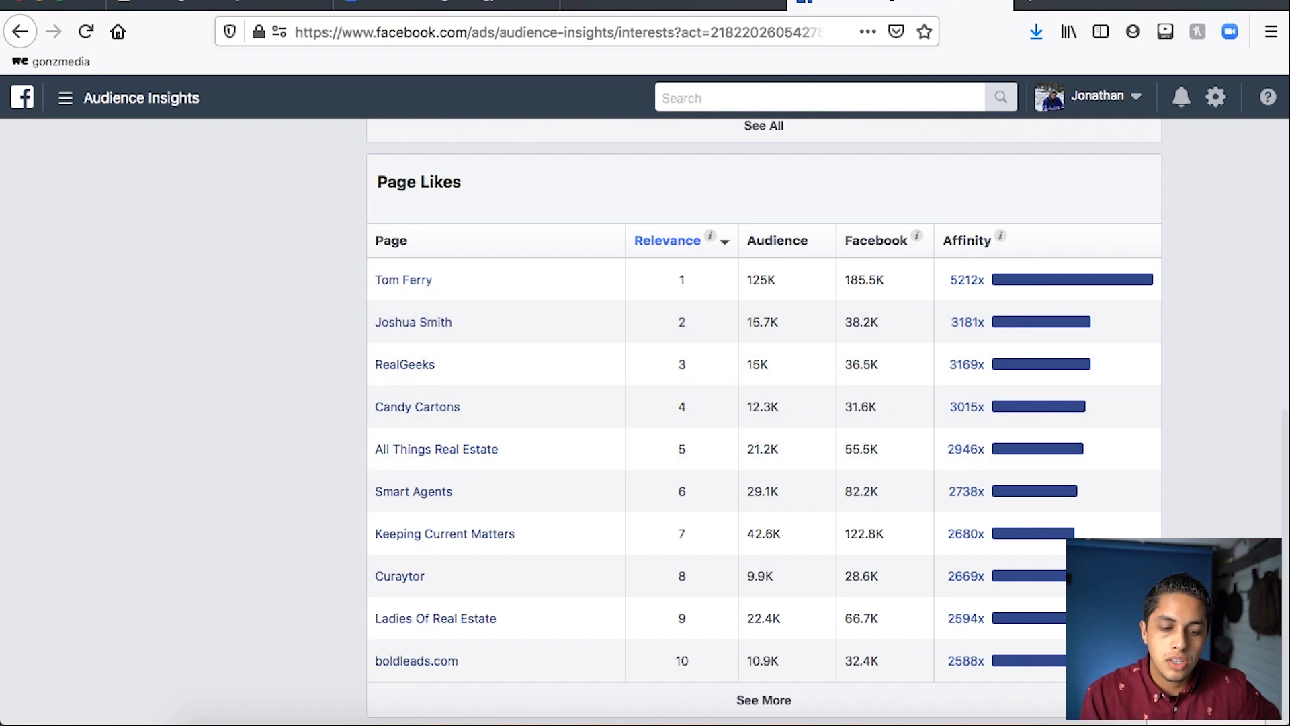
# Review the relevance, audience and affinity figures for the first ten liked pages
pyautogui.scroll(-1, 764, 416)
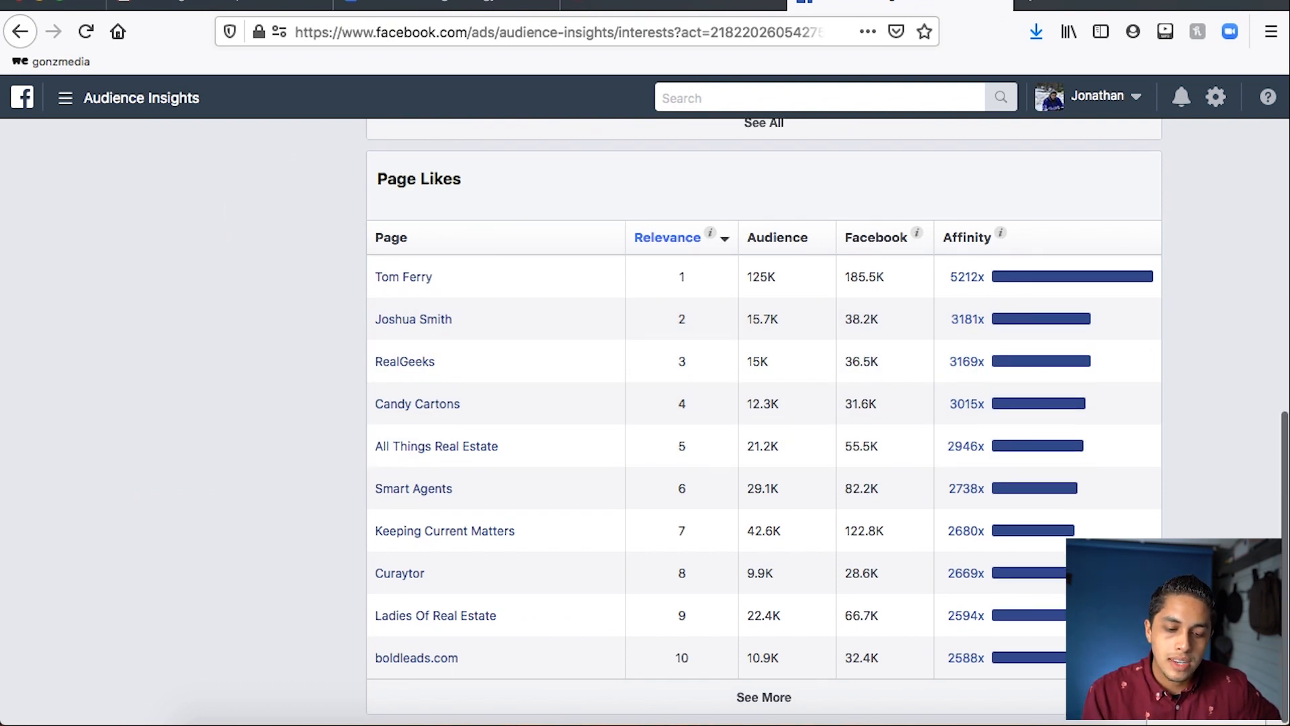
pyautogui.moveTo(669, 280); pyautogui.dragTo(759, 659)
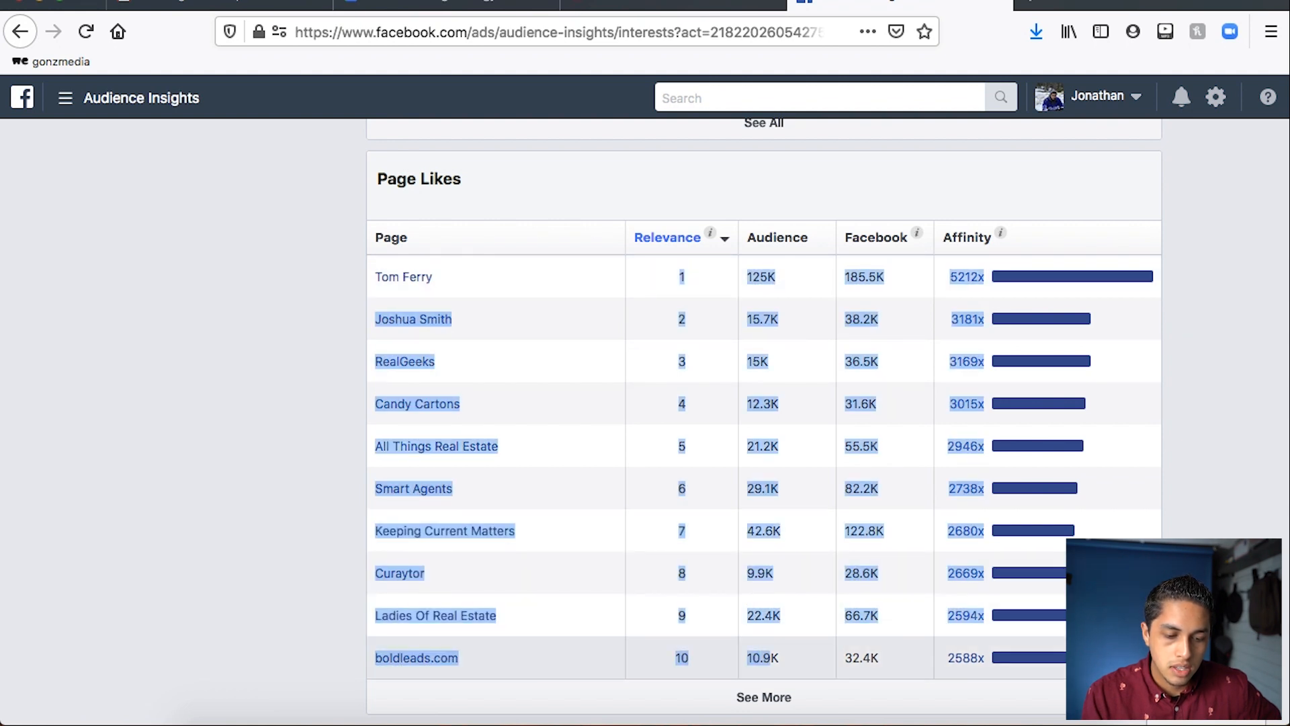
pyautogui.click(760, 658)
pyautogui.moveTo(342, 277); pyautogui.dragTo(371, 572)
pyautogui.click(349, 572)
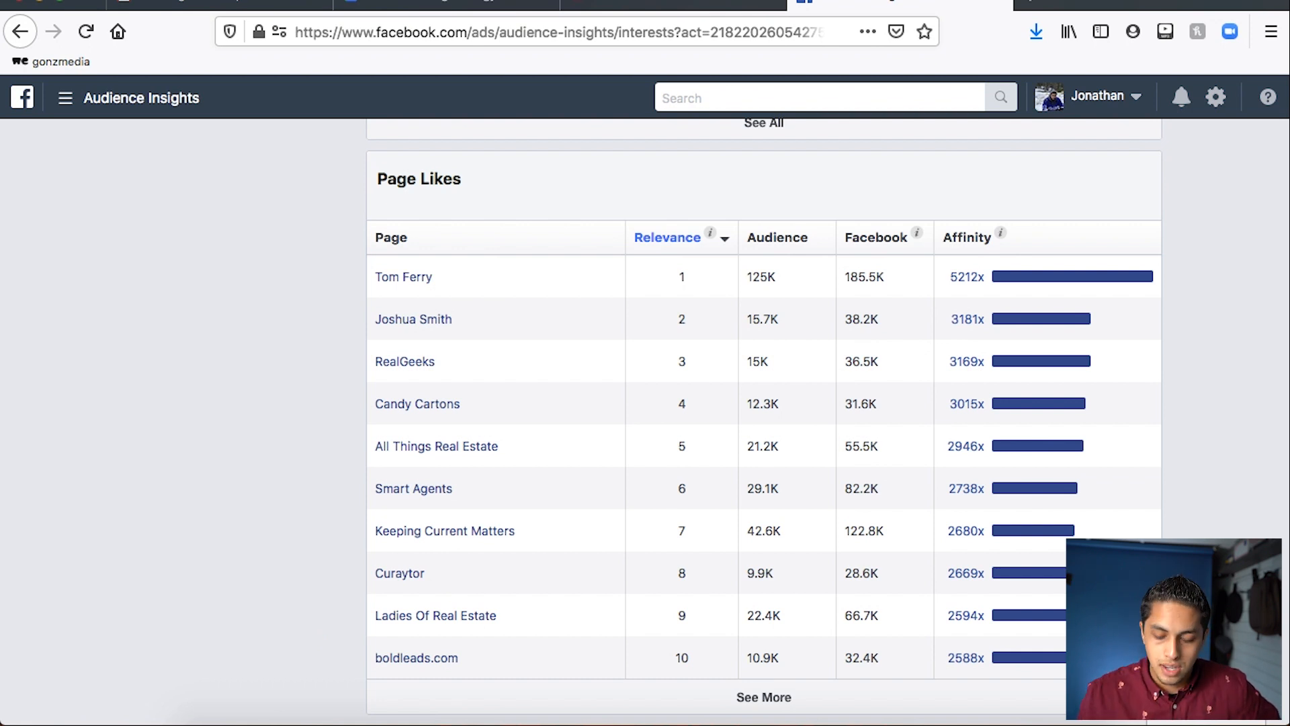
# Expand the page likes list and examine the additional related pages ranked 11 to 20
pyautogui.scroll(3, 764, 417)
pyautogui.scroll(-4, 763, 417)
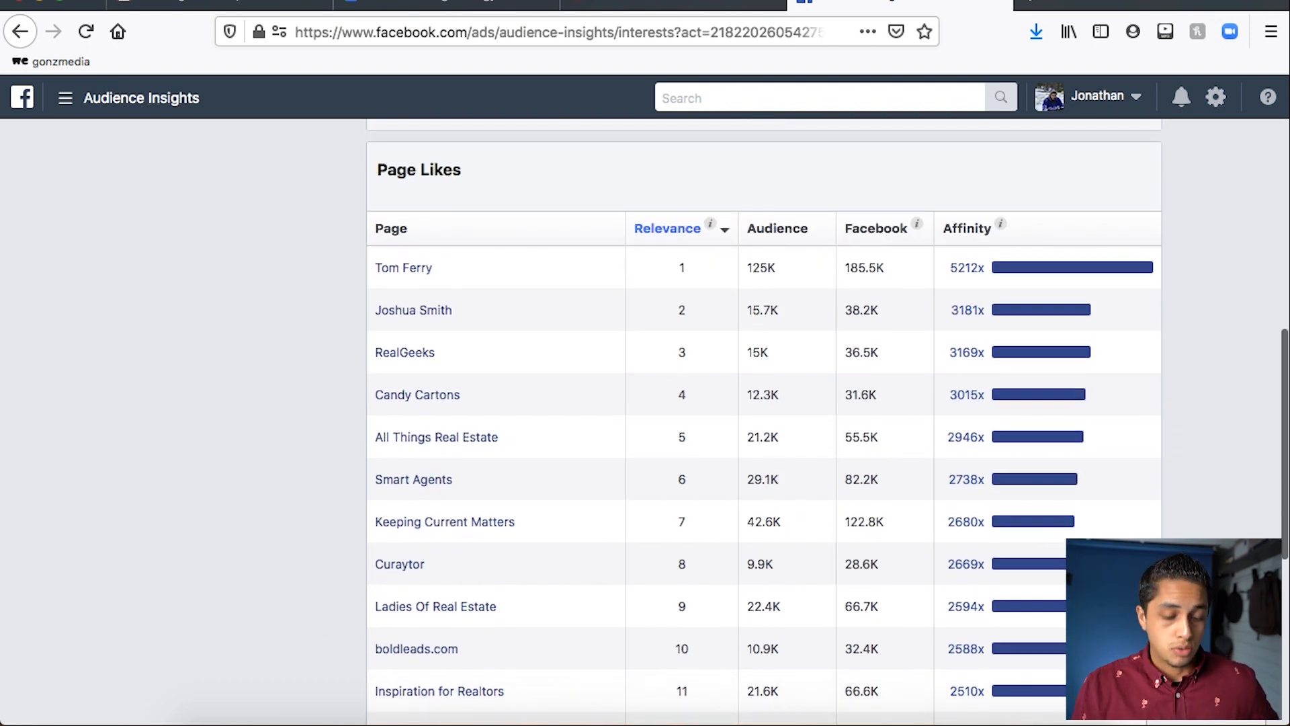
pyautogui.scroll(-3, 764, 416)
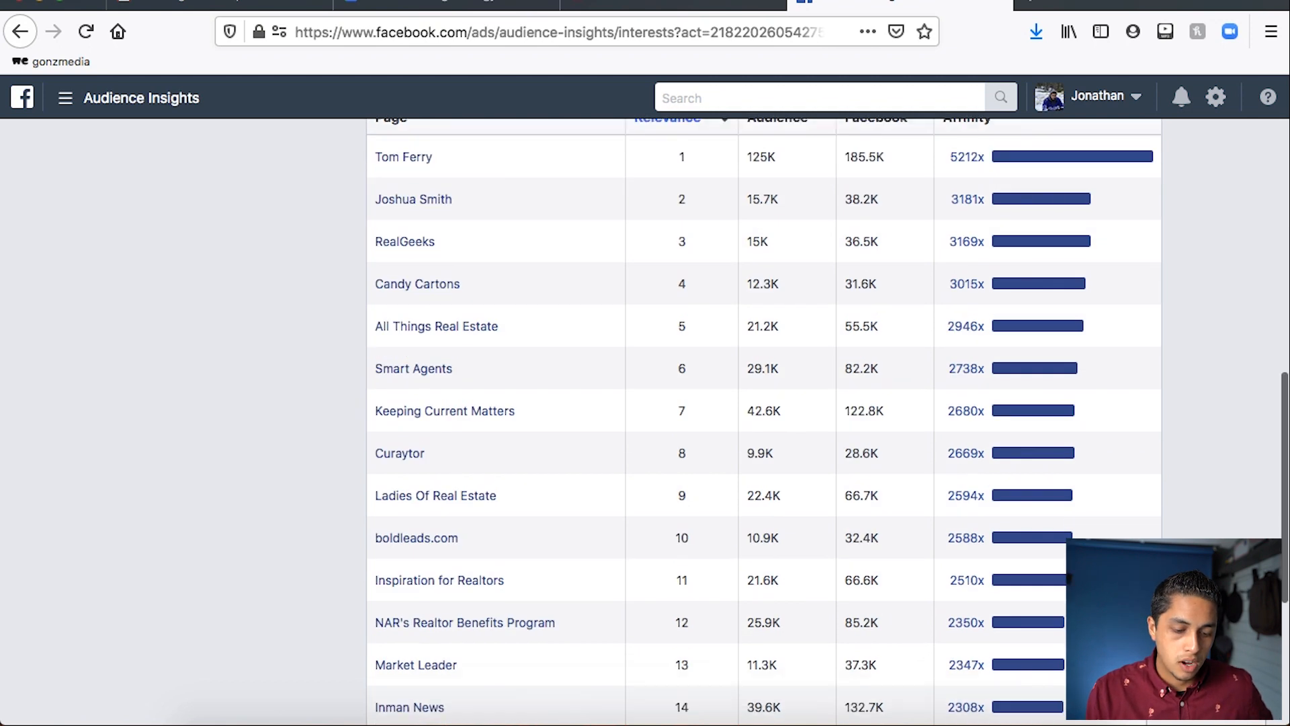
pyautogui.scroll(-4, 764, 417)
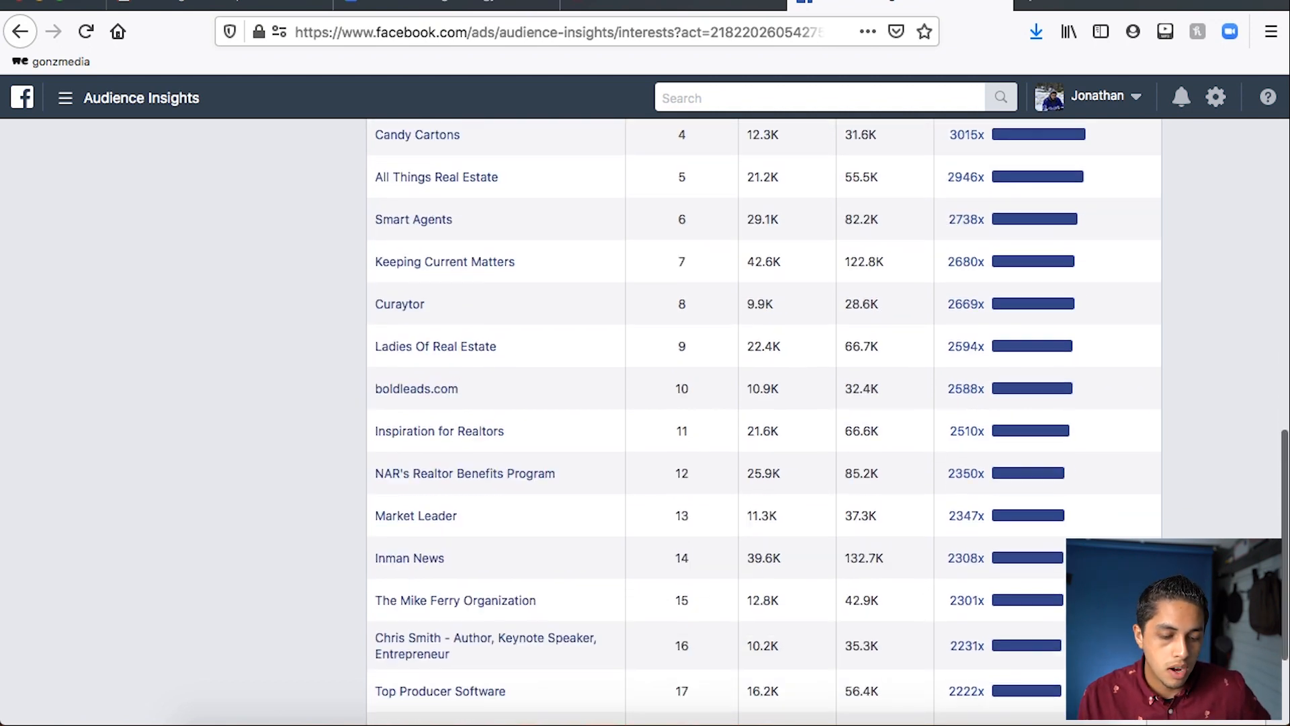
pyautogui.scroll(-2, 764, 417)
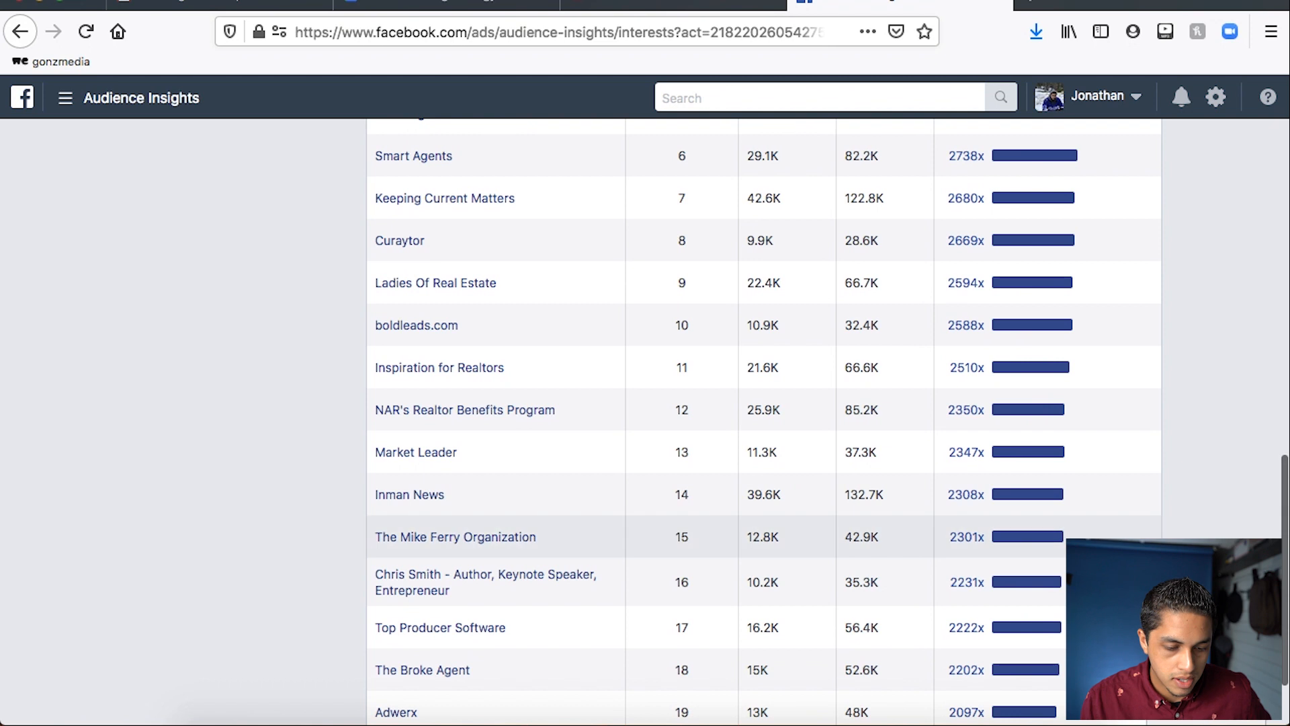
pyautogui.scroll(-3, 763, 417)
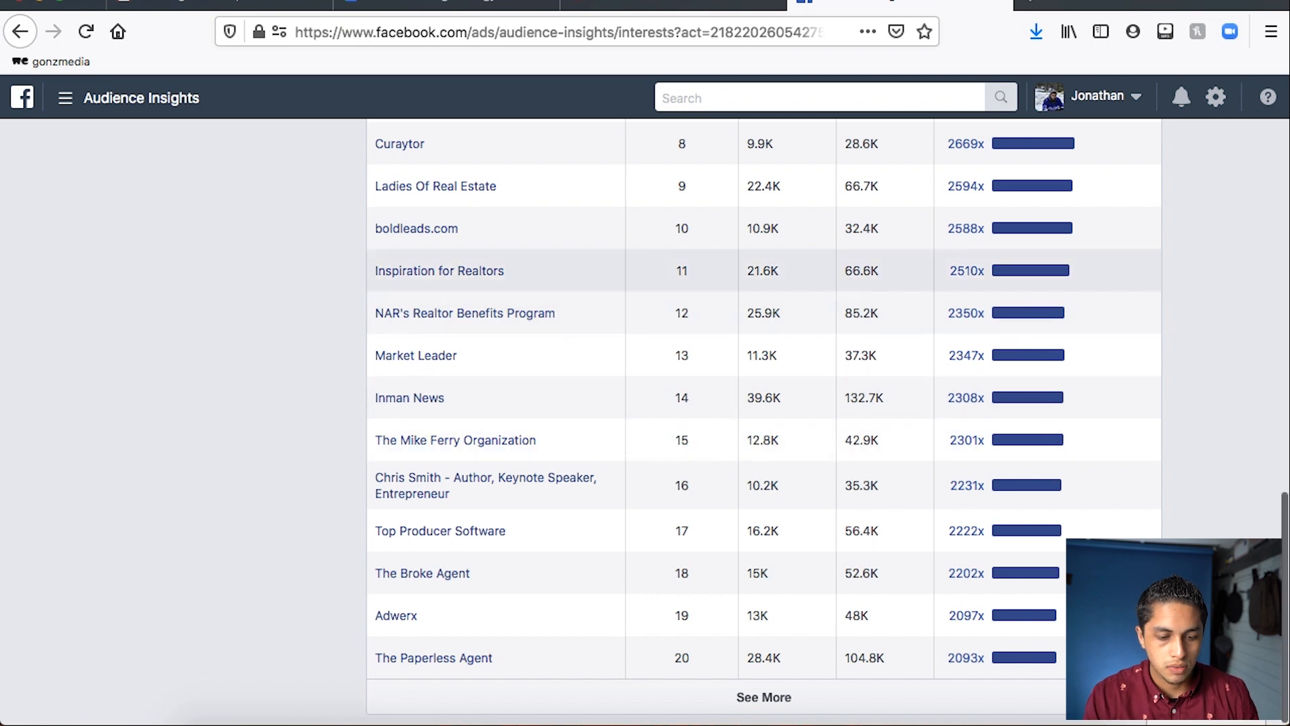
pyautogui.moveTo(423, 356)
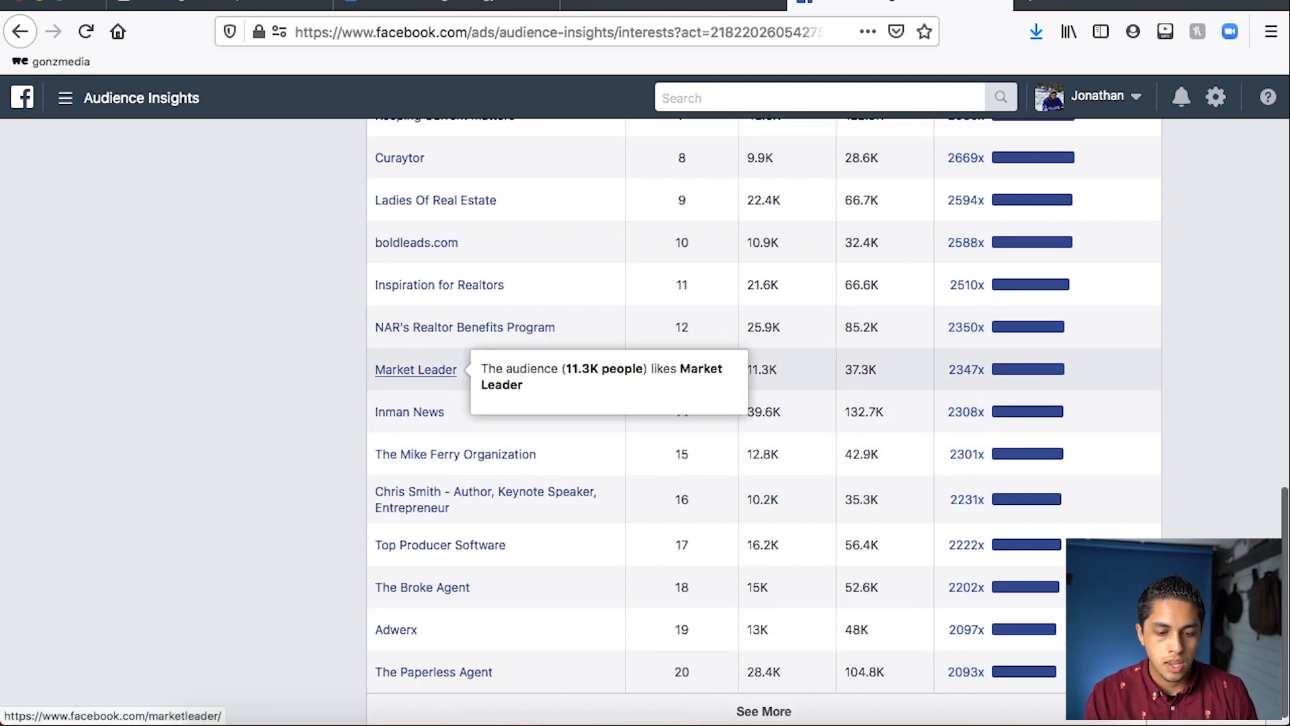
# Open the audience's location breakdown and expand the top cities list to show all entries
pyautogui.scroll(15, 424, 356)
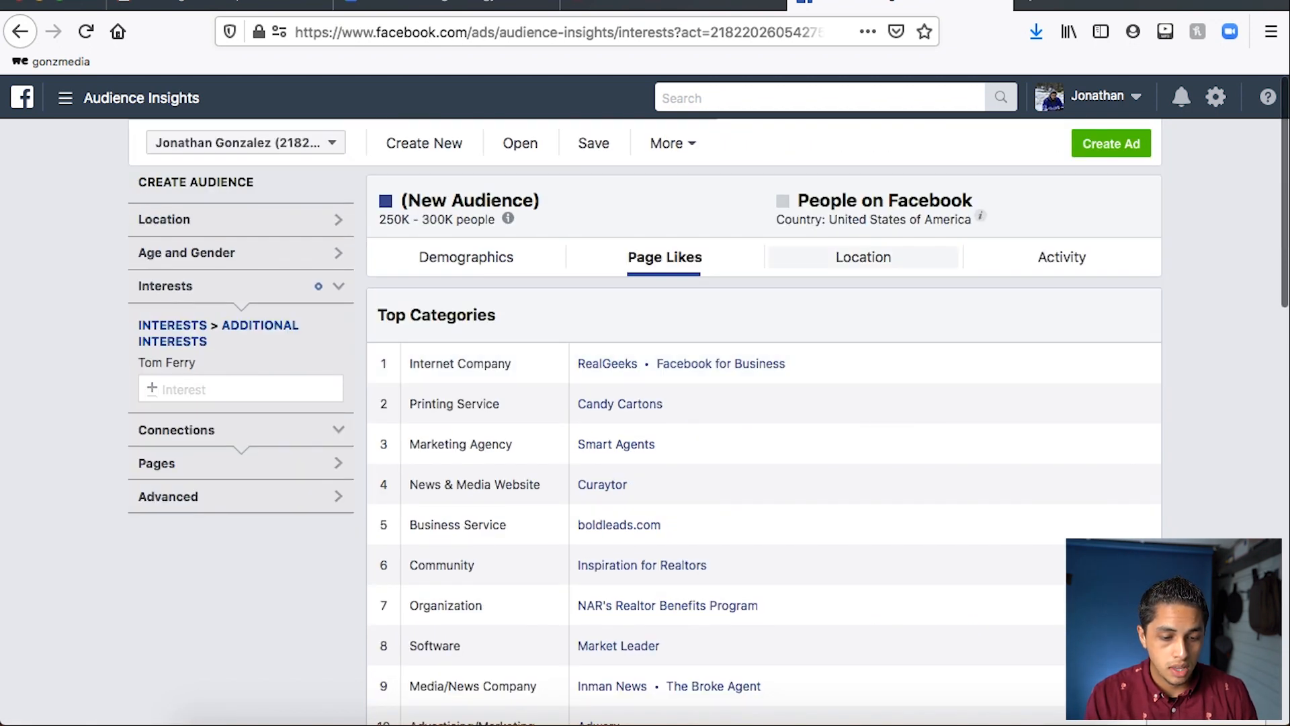
pyautogui.click(864, 257)
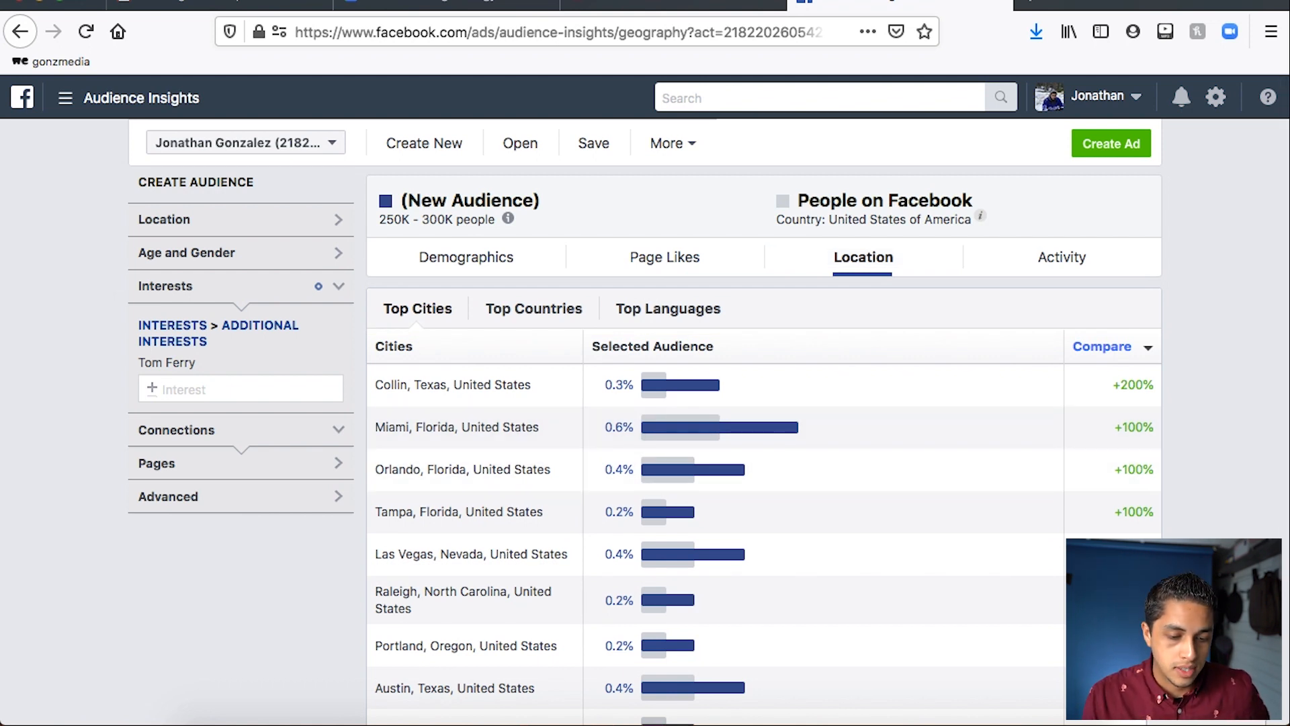
pyautogui.scroll(-3, 708, 414)
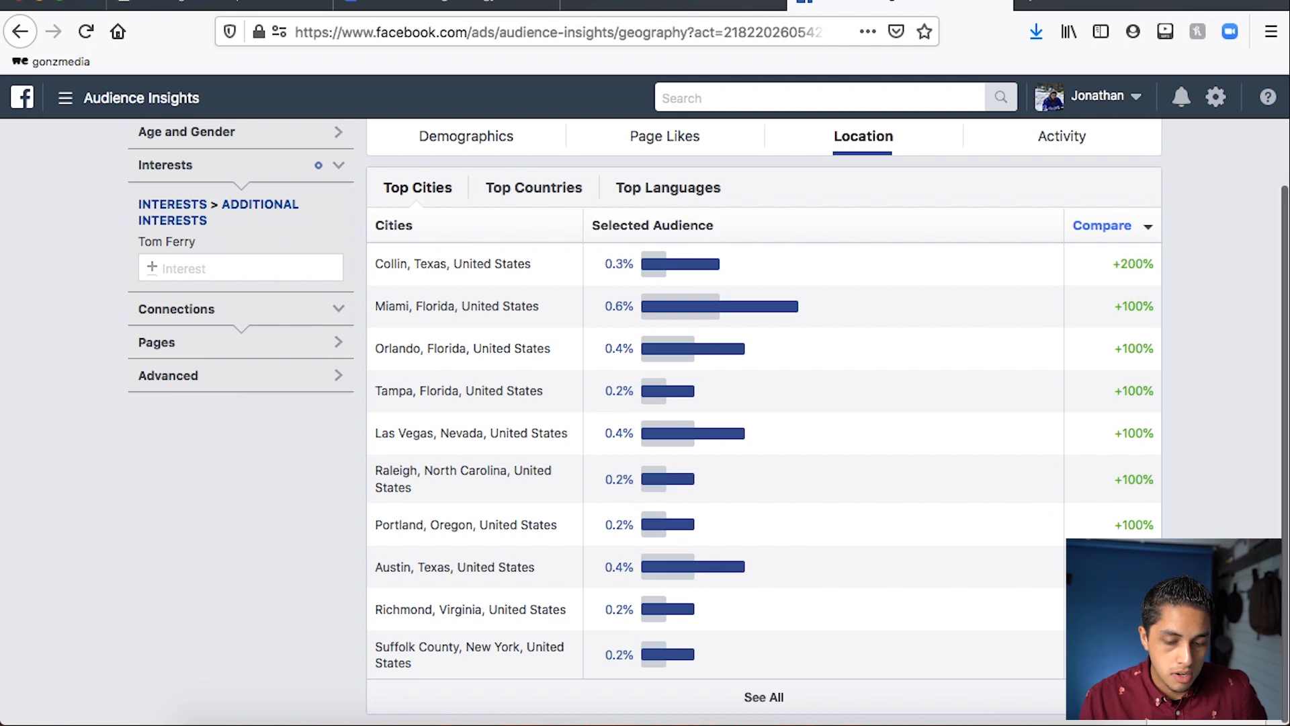
pyautogui.click(763, 697)
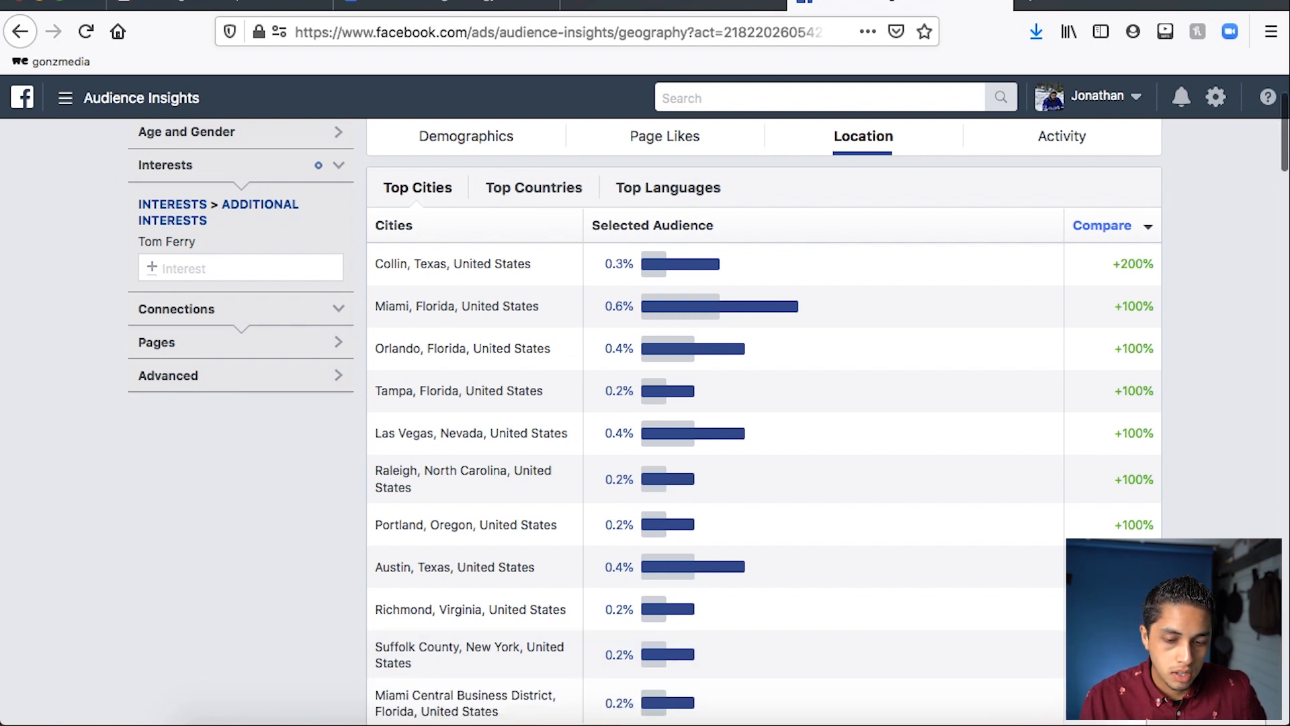
# Examine the full list of cities and counties, comparing the selected audience's share with Facebook overall
pyautogui.scroll(-1, 764, 416)
pyautogui.scroll(-3, 763, 416)
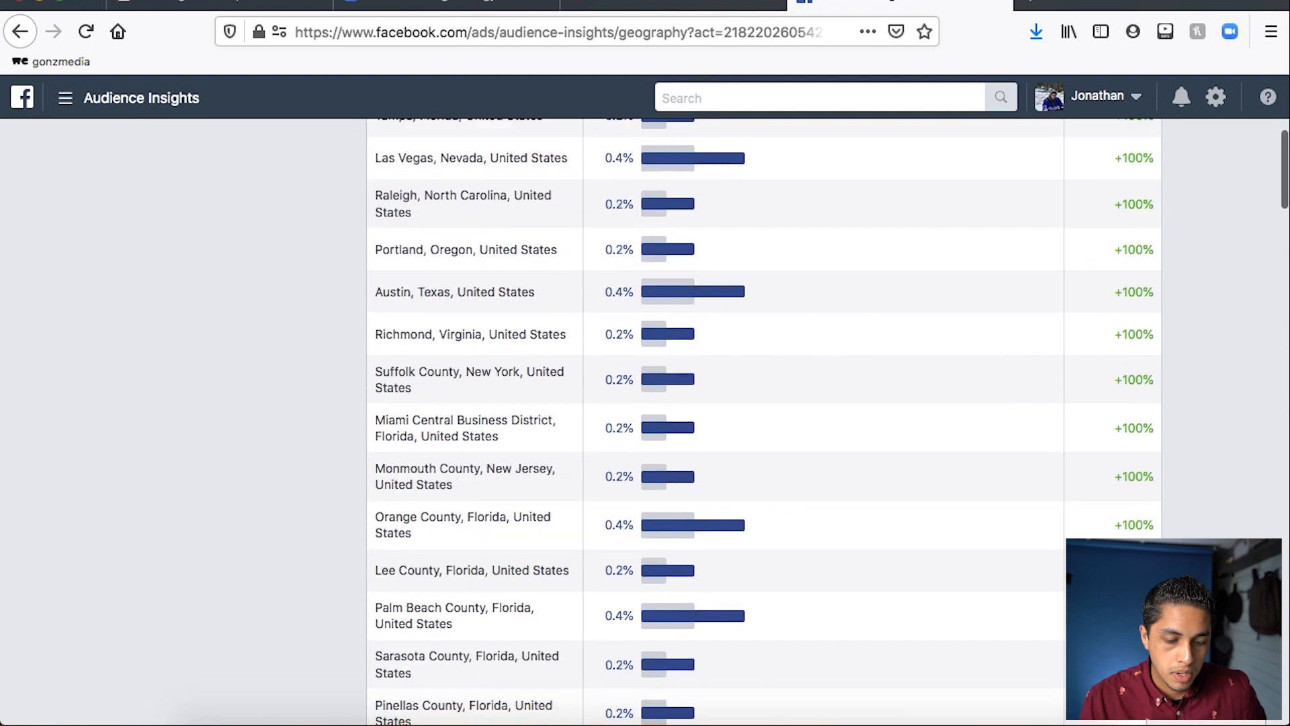
pyautogui.scroll(-1, 764, 416)
pyautogui.scroll(-3, 763, 417)
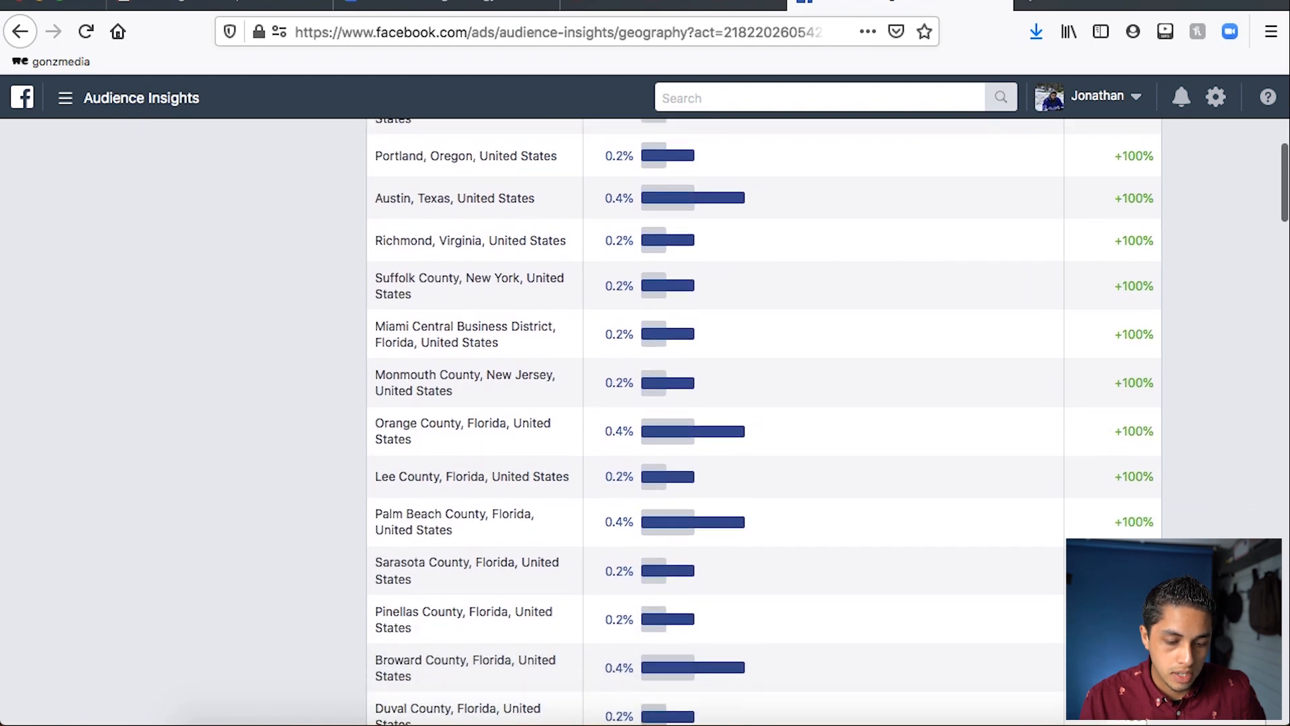
pyautogui.scroll(-6, 763, 417)
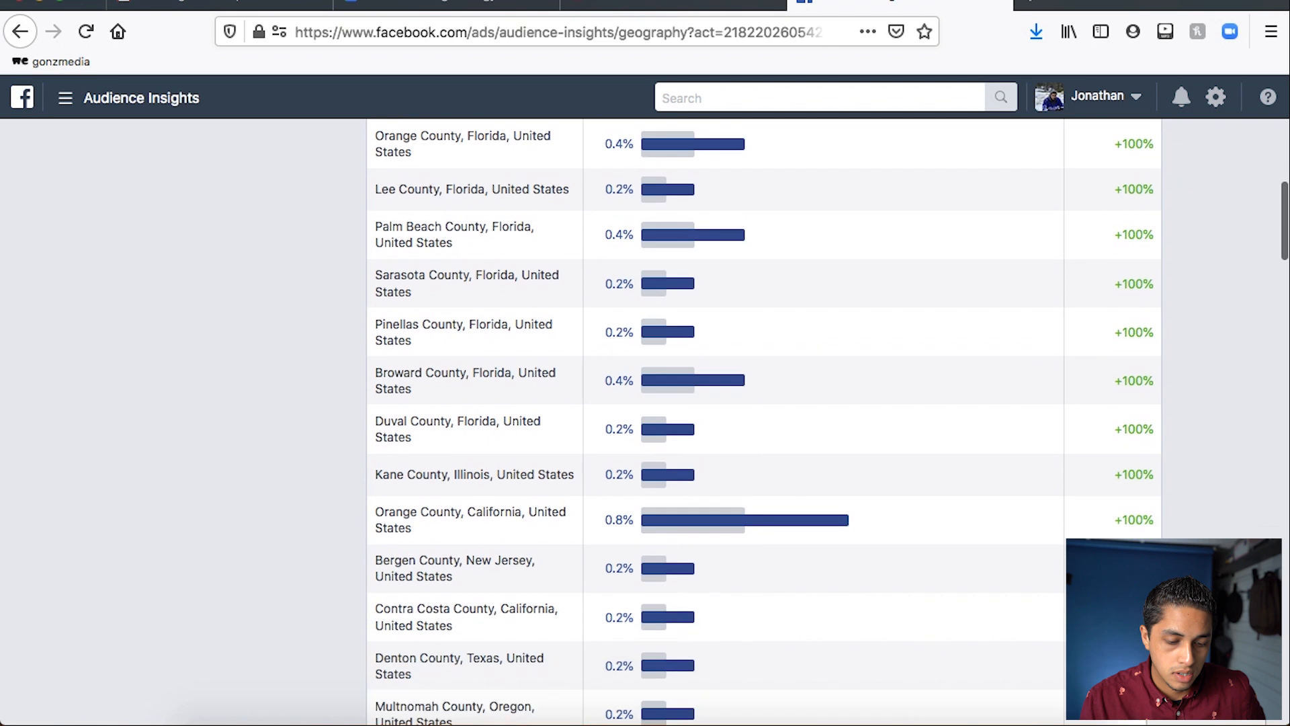
pyautogui.scroll(-6, 763, 417)
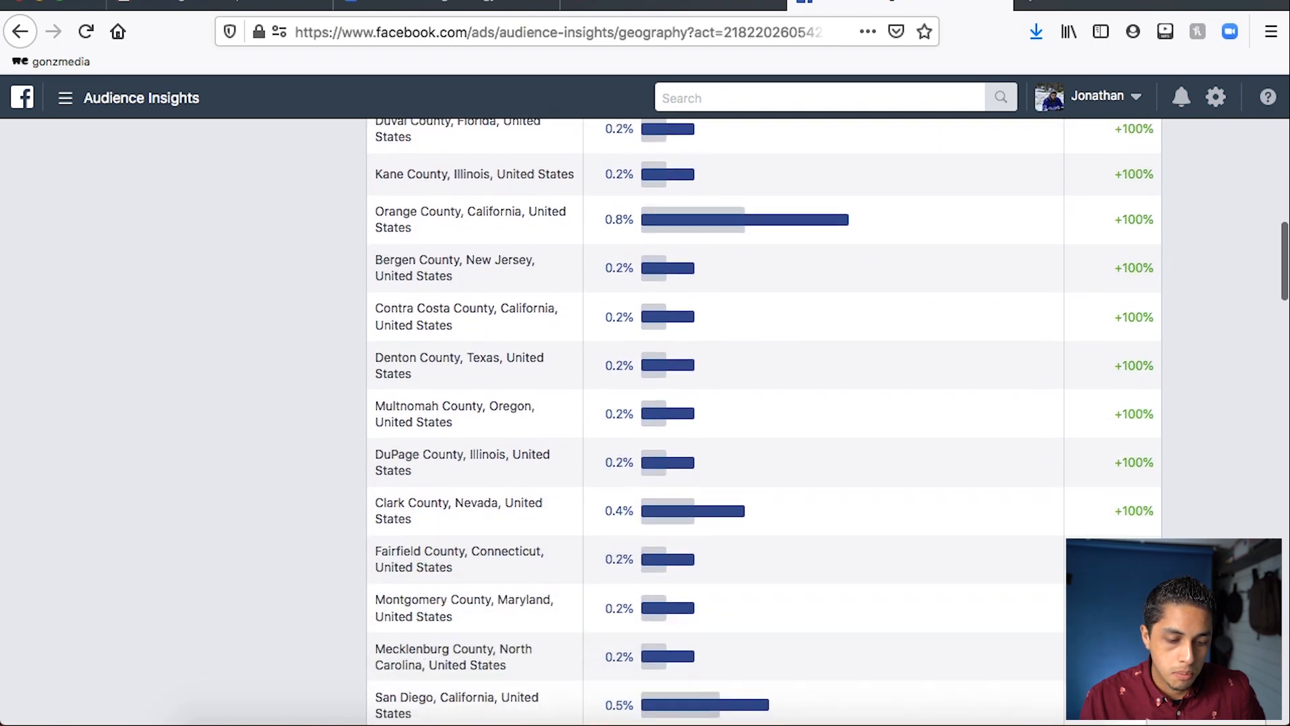
pyautogui.scroll(-6, 763, 417)
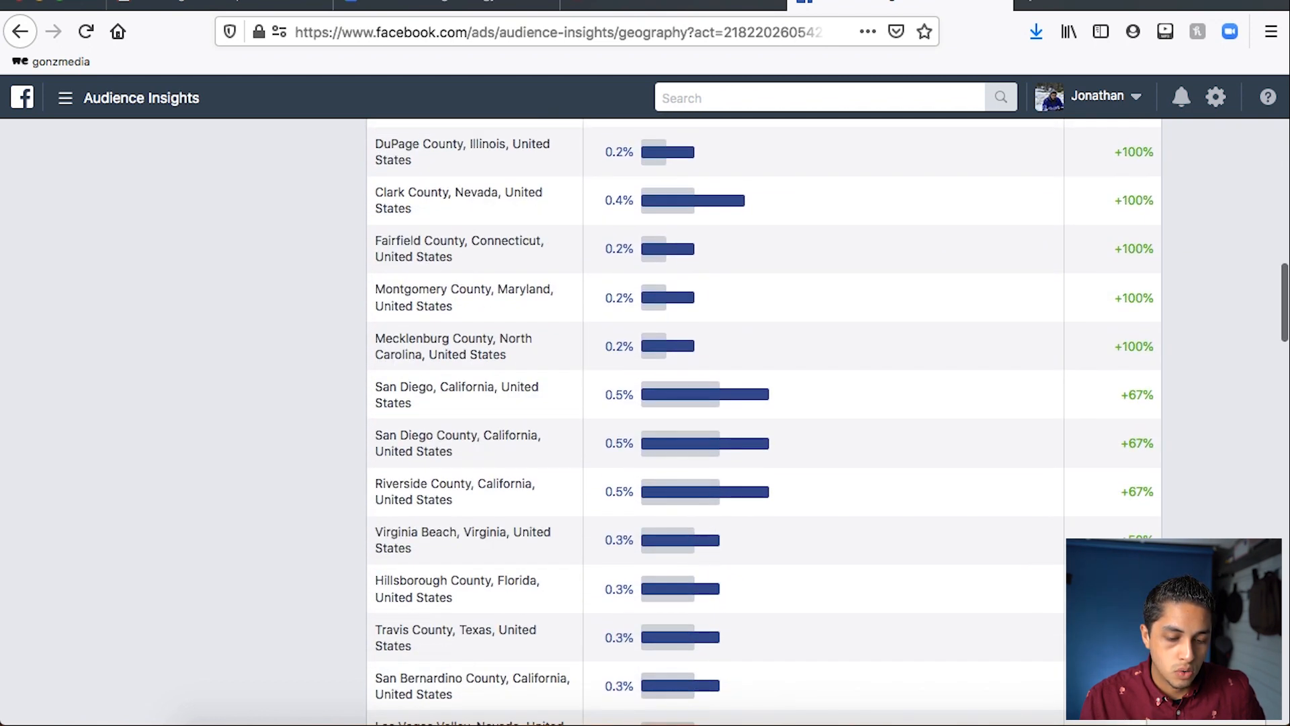
pyautogui.scroll(-3, 763, 417)
pyautogui.scroll(-3, 764, 416)
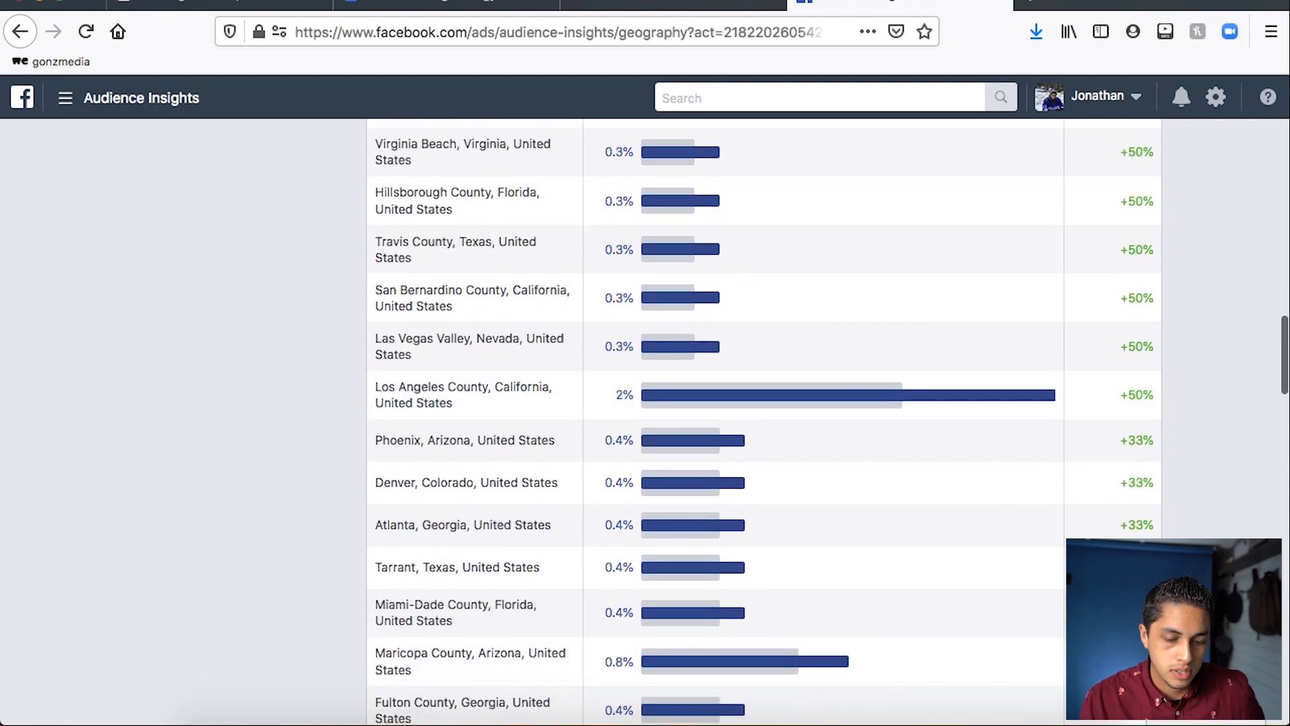
pyautogui.scroll(-3, 763, 417)
pyautogui.scroll(-20, 764, 417)
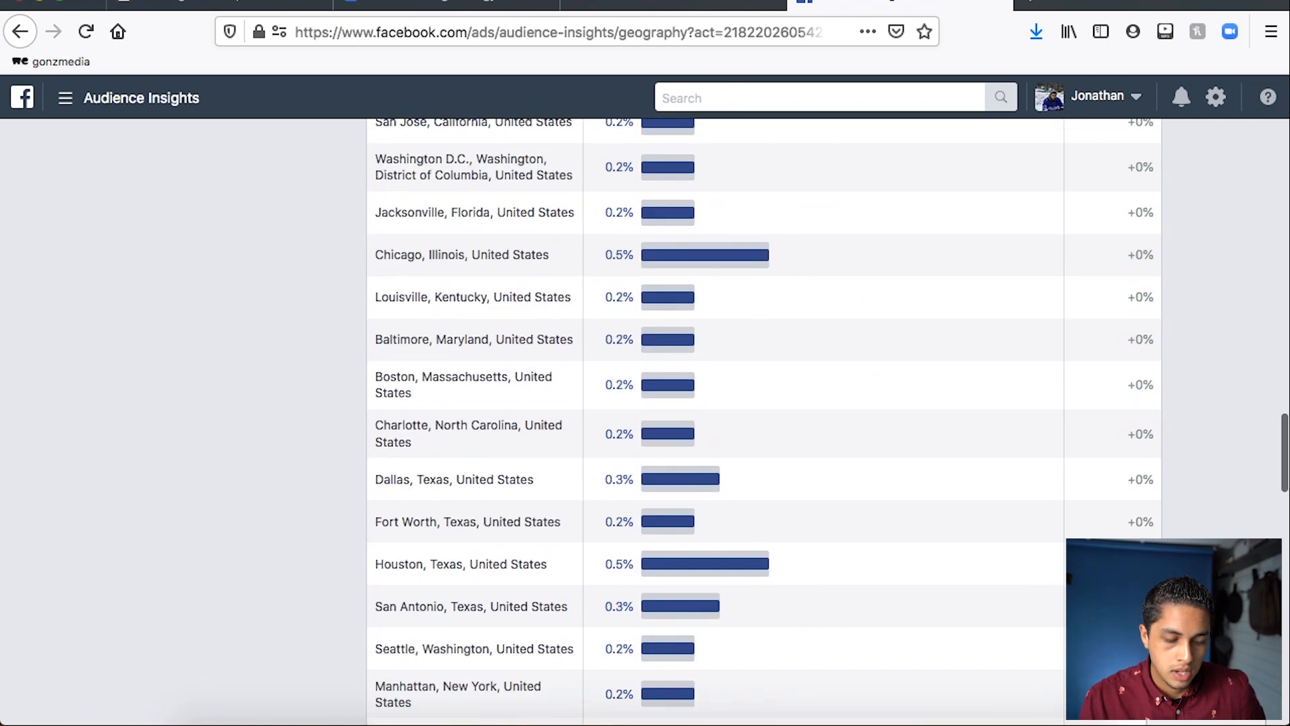
pyautogui.scroll(-15, 764, 417)
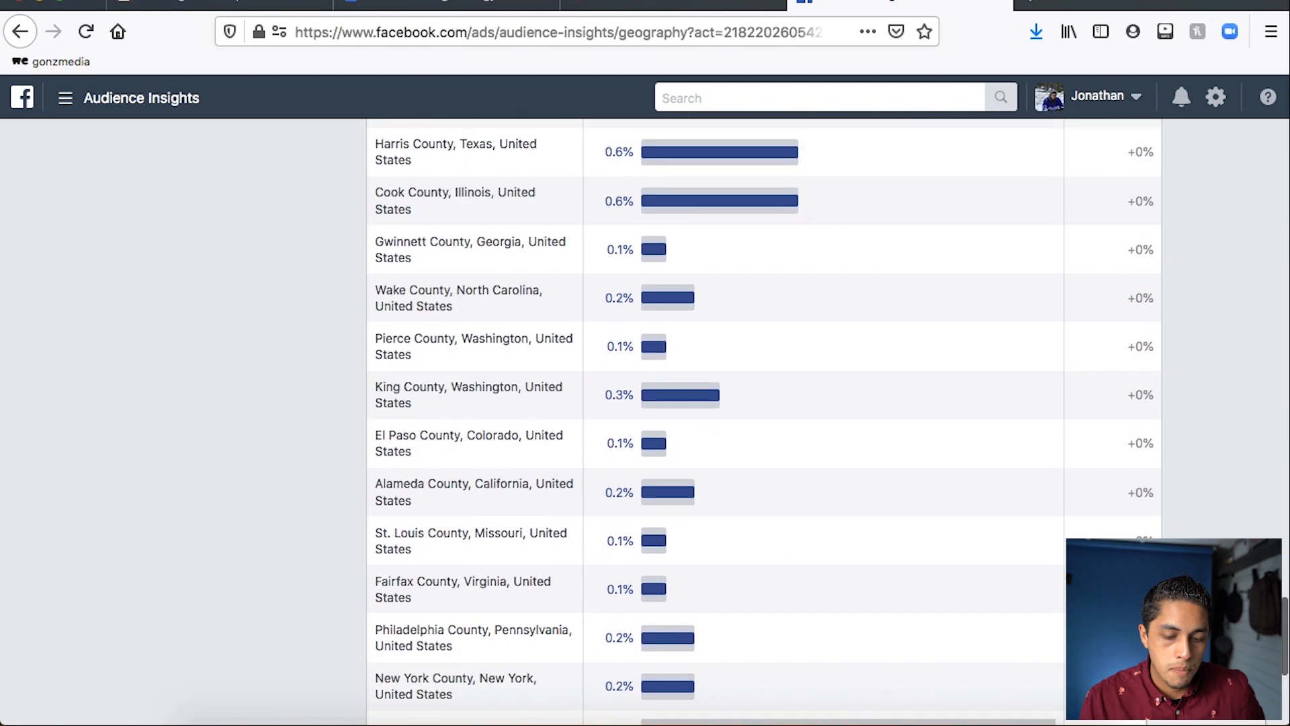
pyautogui.scroll(-6, 763, 417)
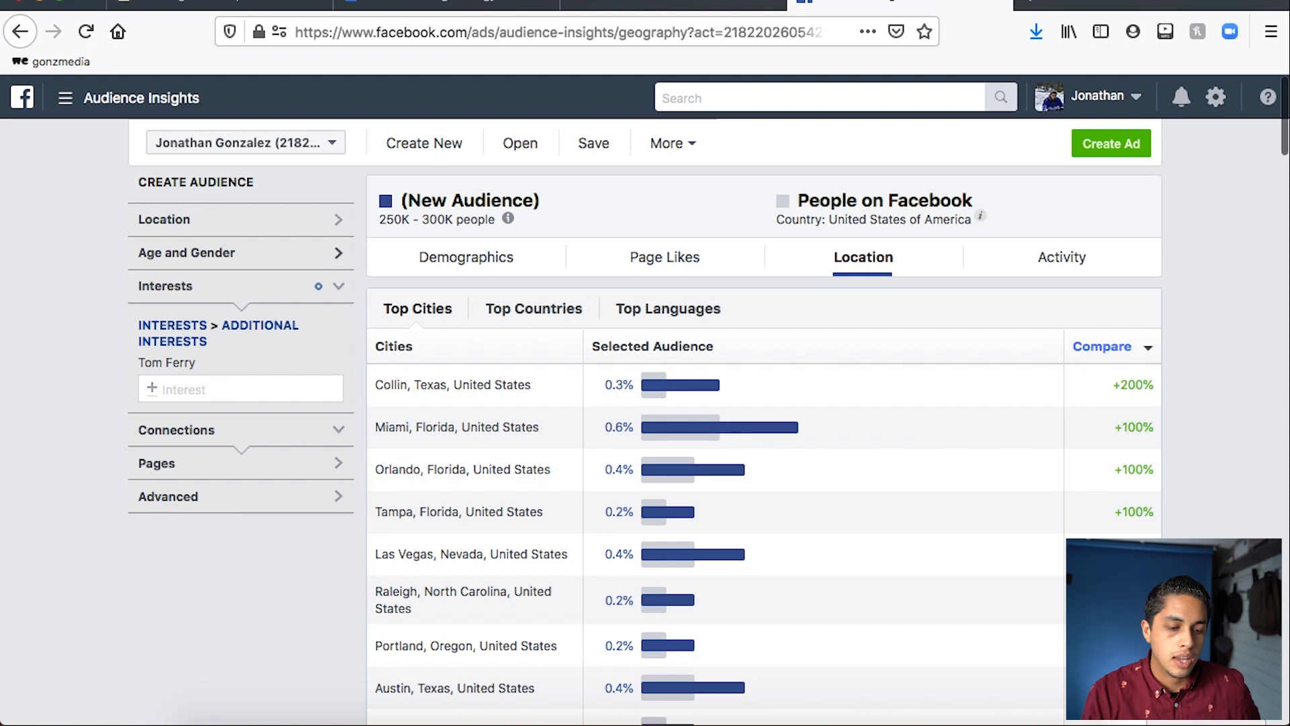
# Check the audience's location filter setting and collapse it
pyautogui.click(241, 220)
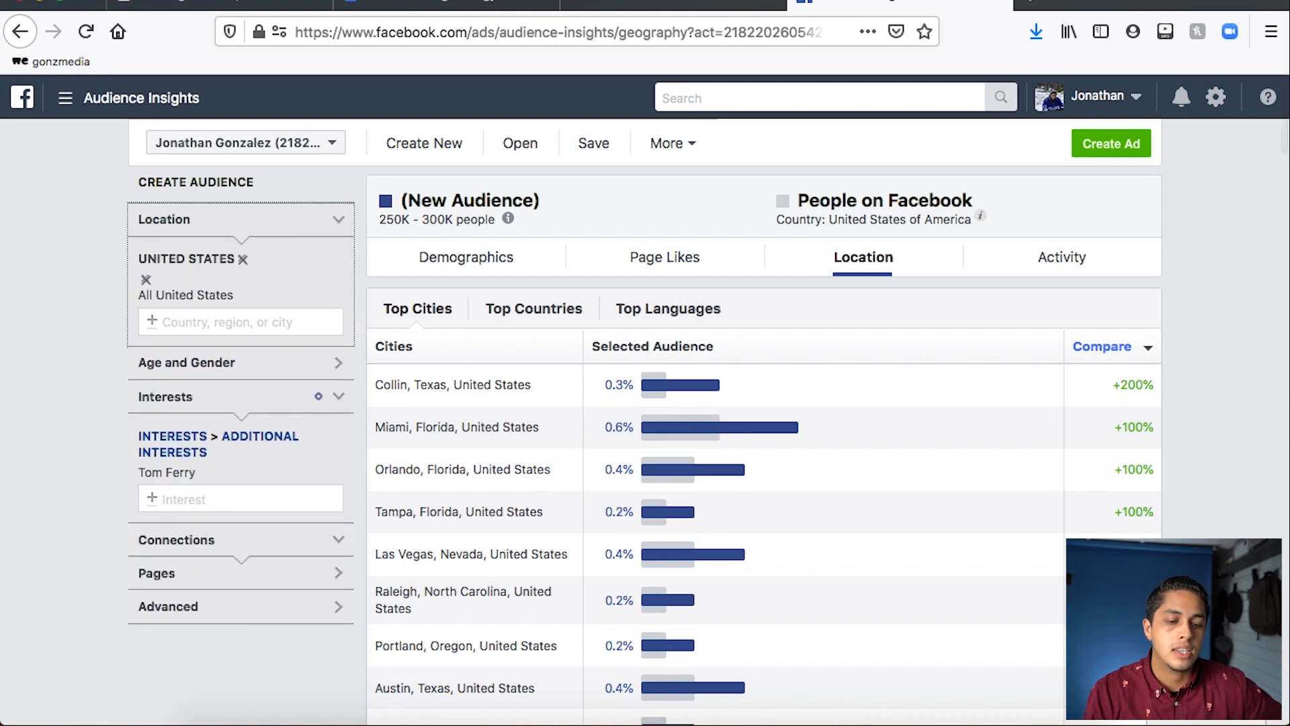
pyautogui.click(338, 219)
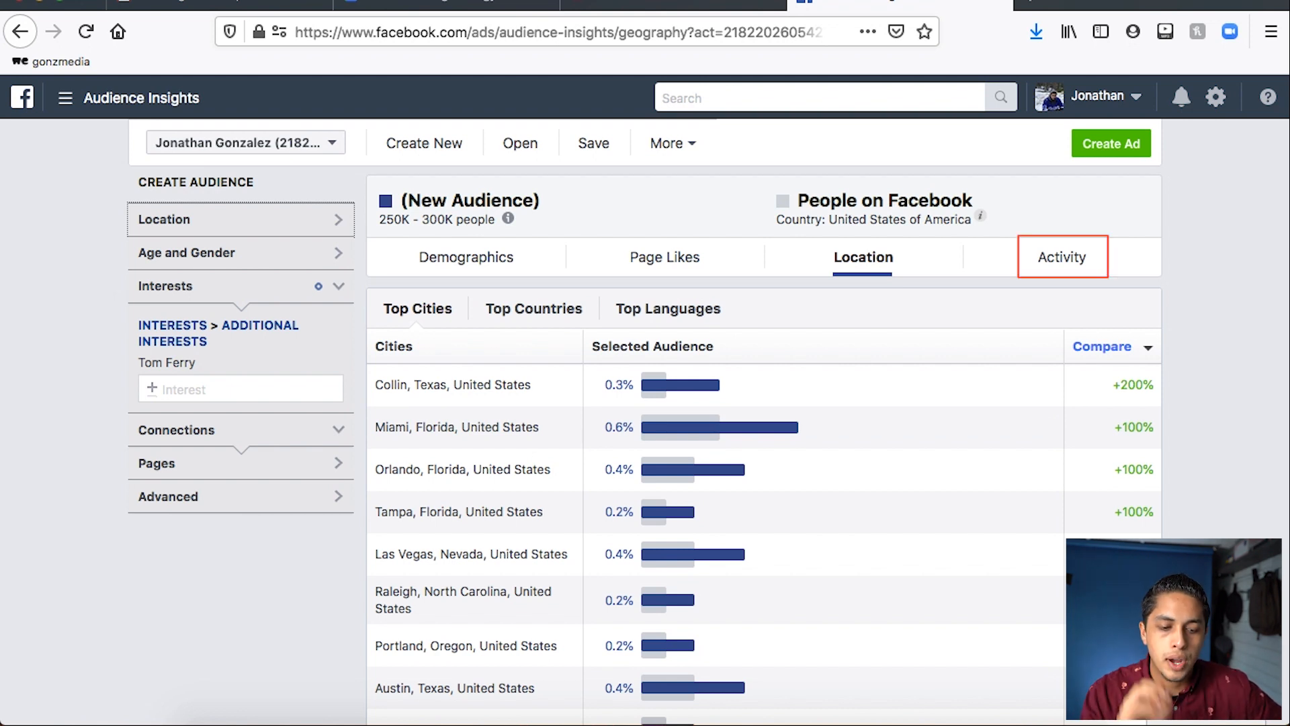
# Open the audience's activity breakdown and examine the activity frequency chart, including the median number of pages liked
pyautogui.click(1062, 257)
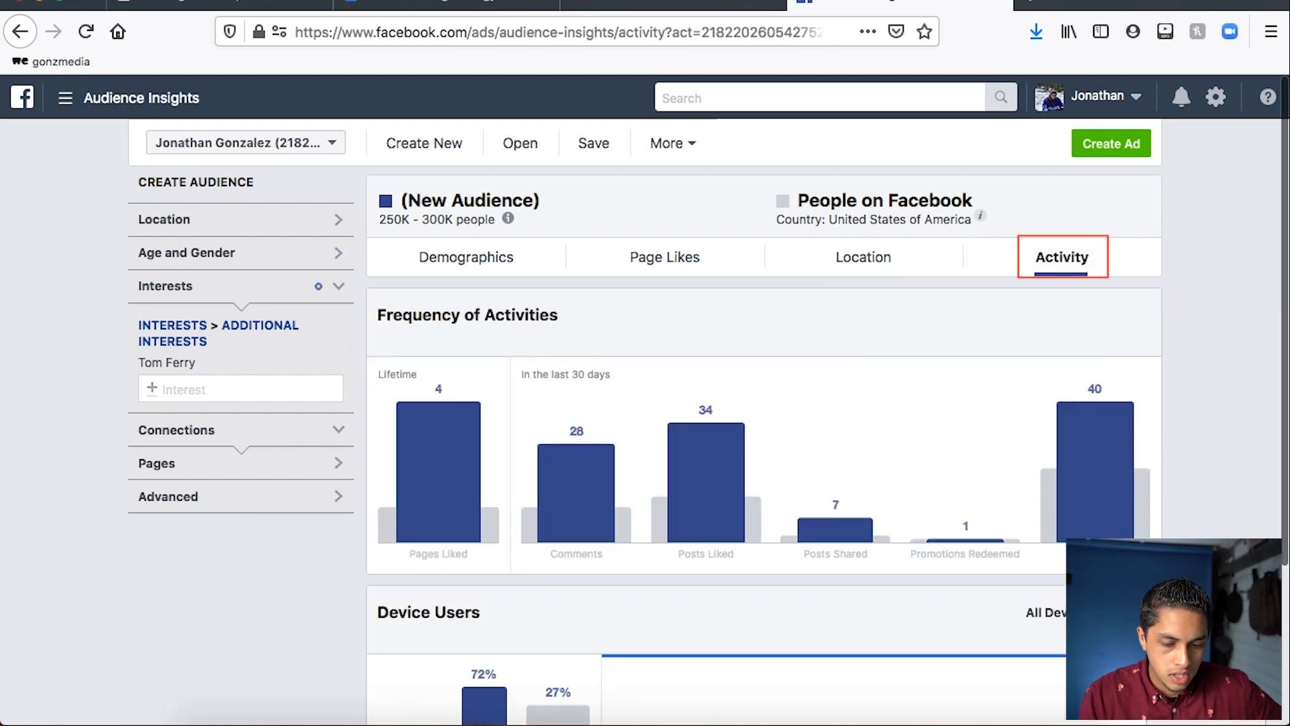
pyautogui.scroll(-3, 764, 403)
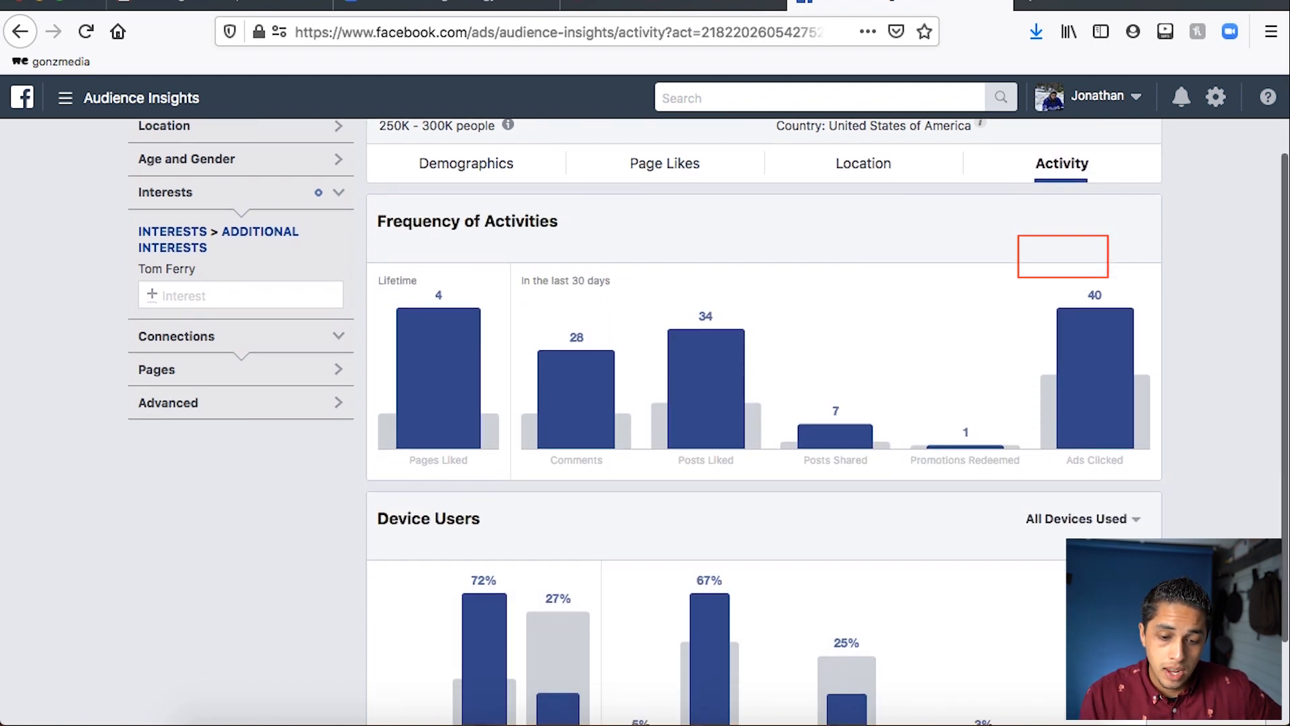
pyautogui.scroll(2, 764, 404)
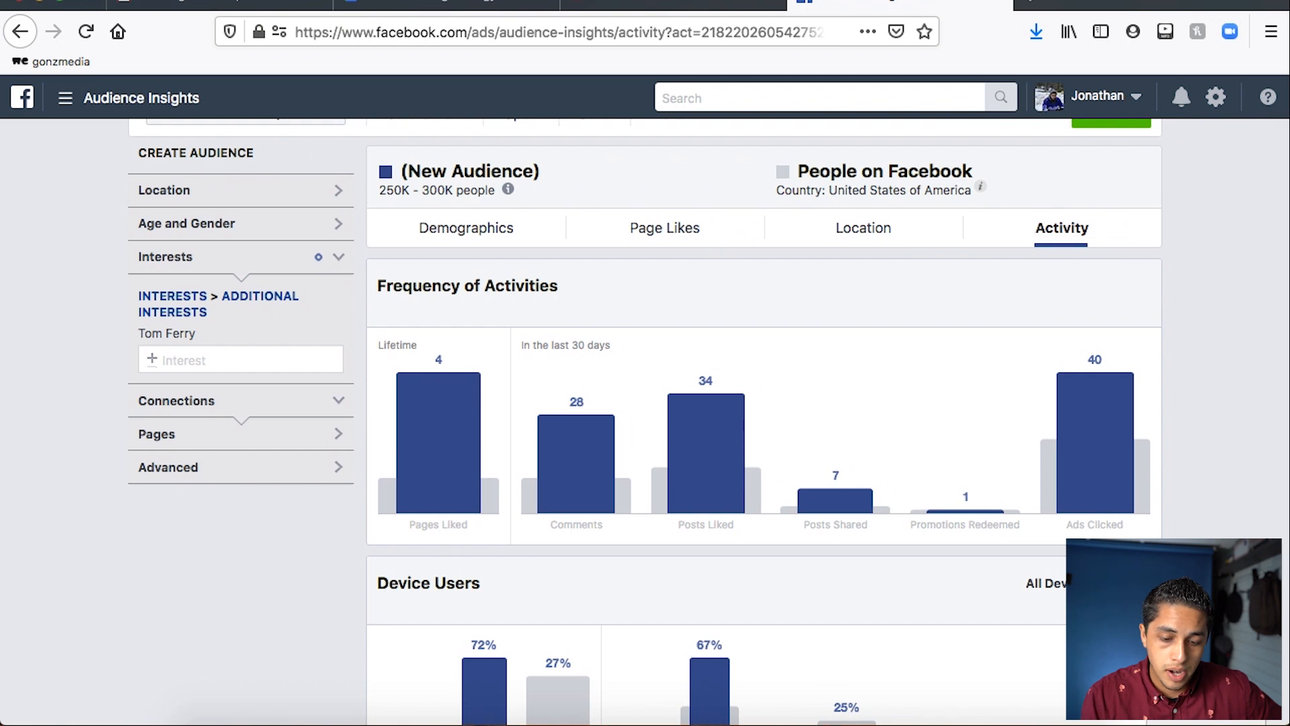
pyautogui.moveTo(1062, 444)
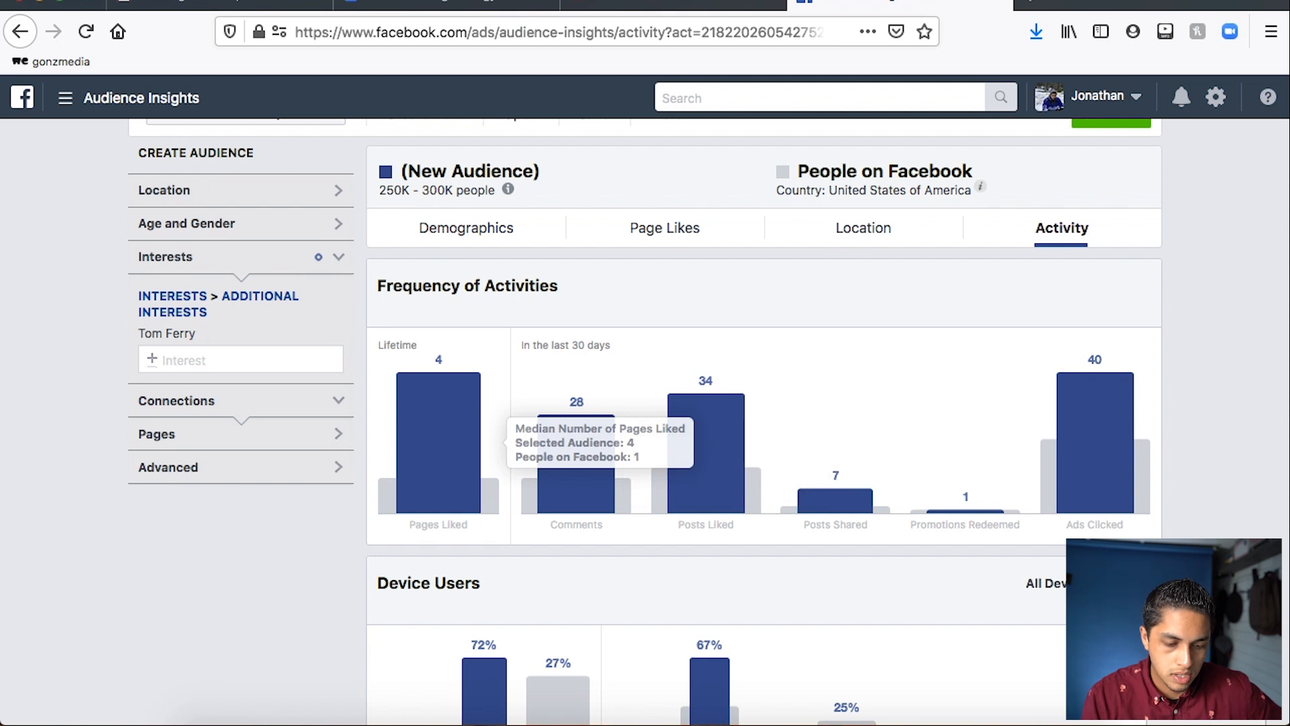
# Examine the device users chart, comparing desktop and mobile and iPhone/iPod usage with Facebook overall
pyautogui.scroll(-3, 765, 421)
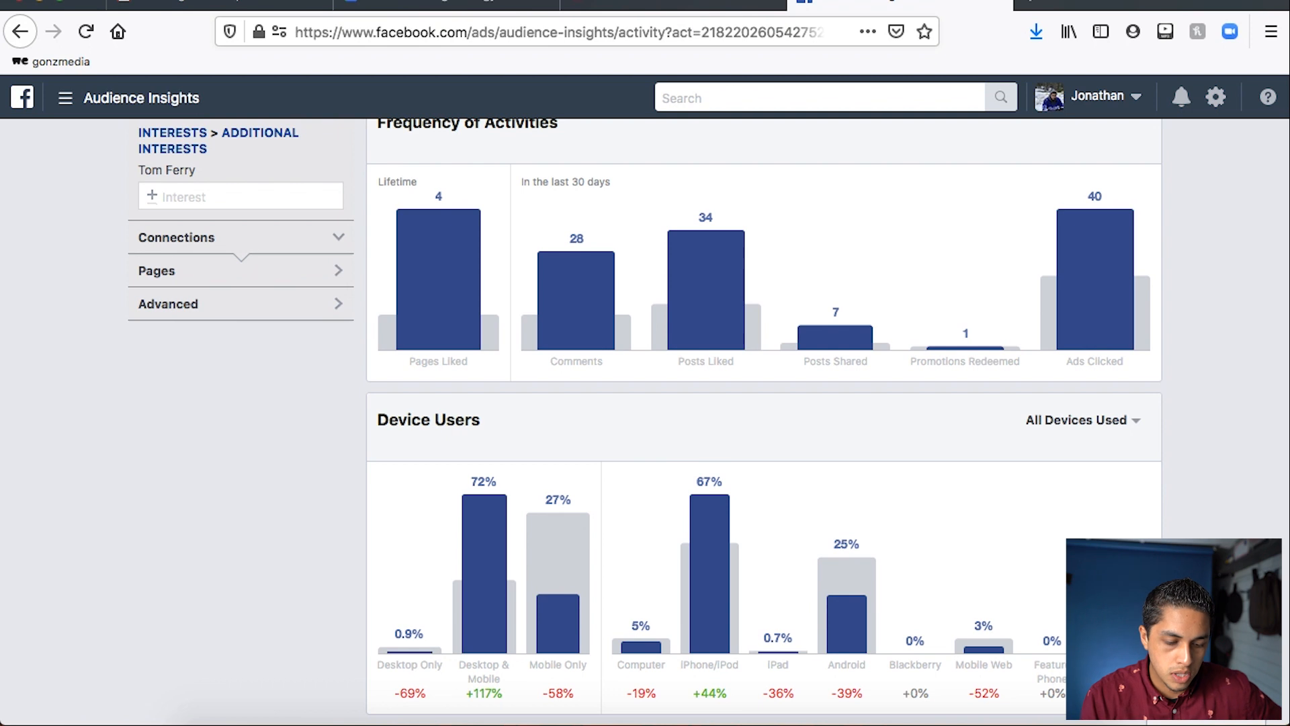
pyautogui.moveTo(601, 574)
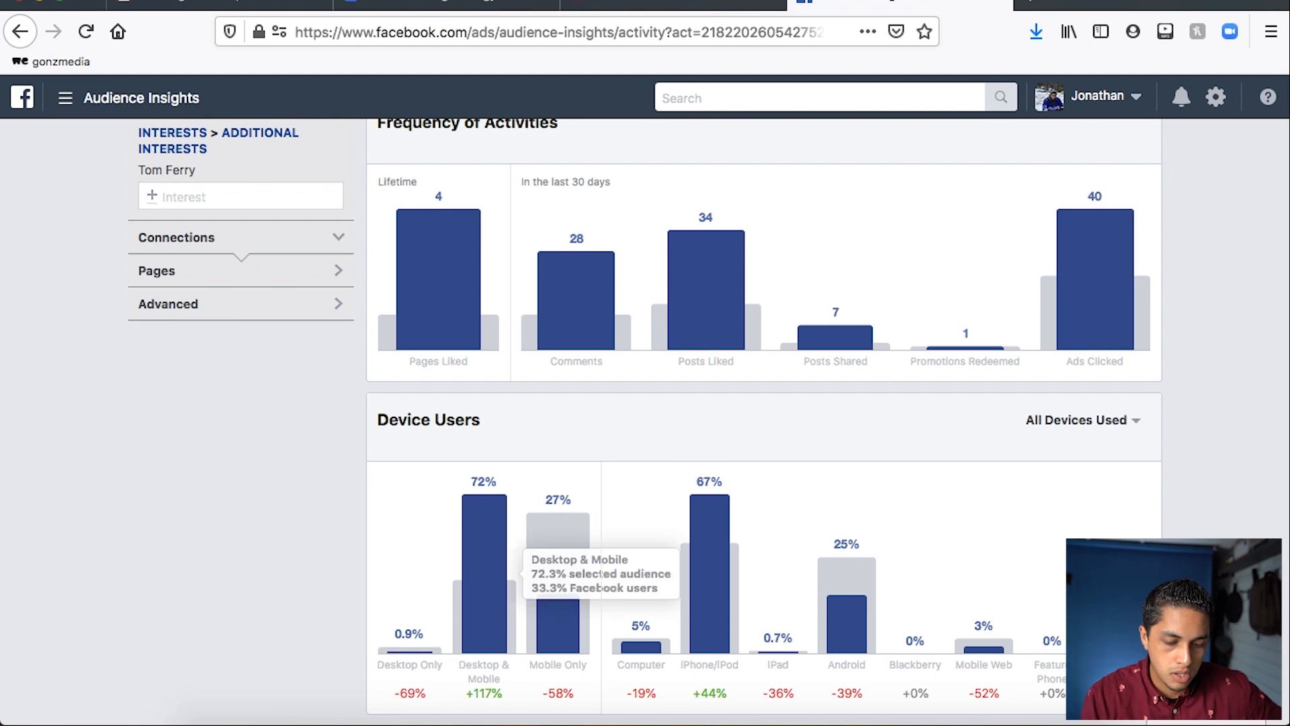
pyautogui.moveTo(710, 574)
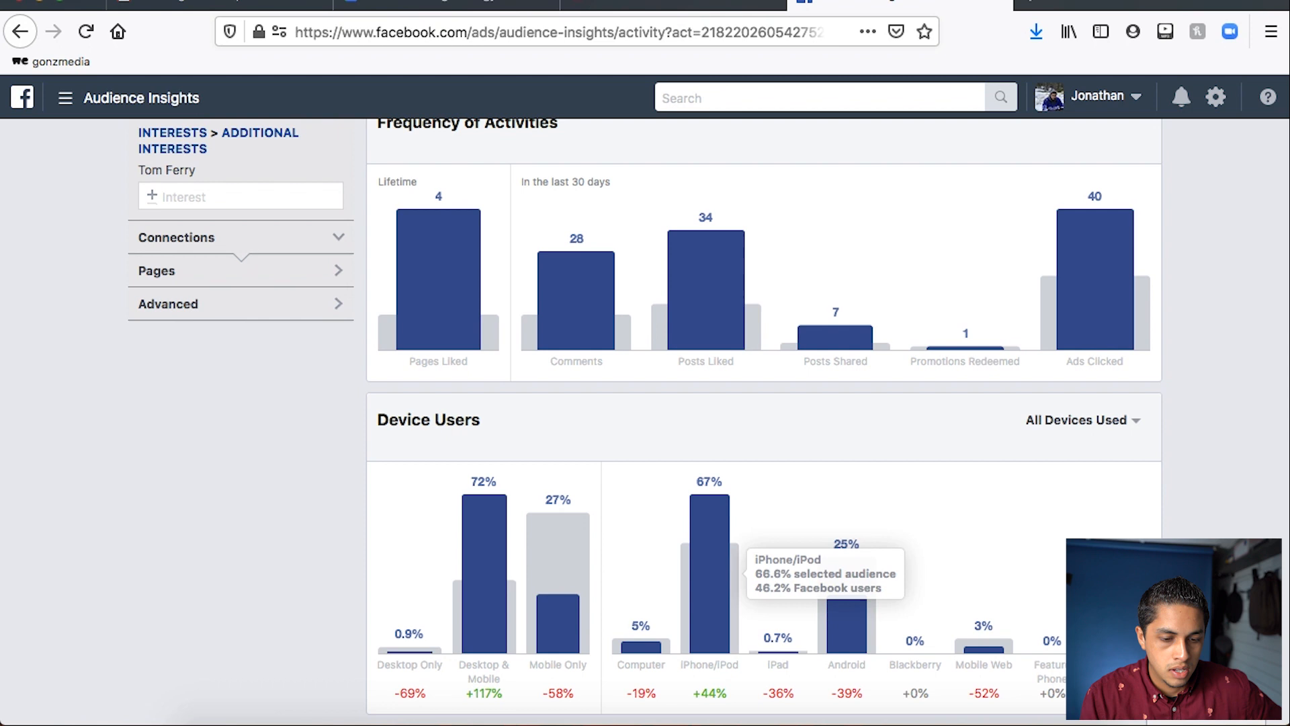
pyautogui.scroll(3, 709, 574)
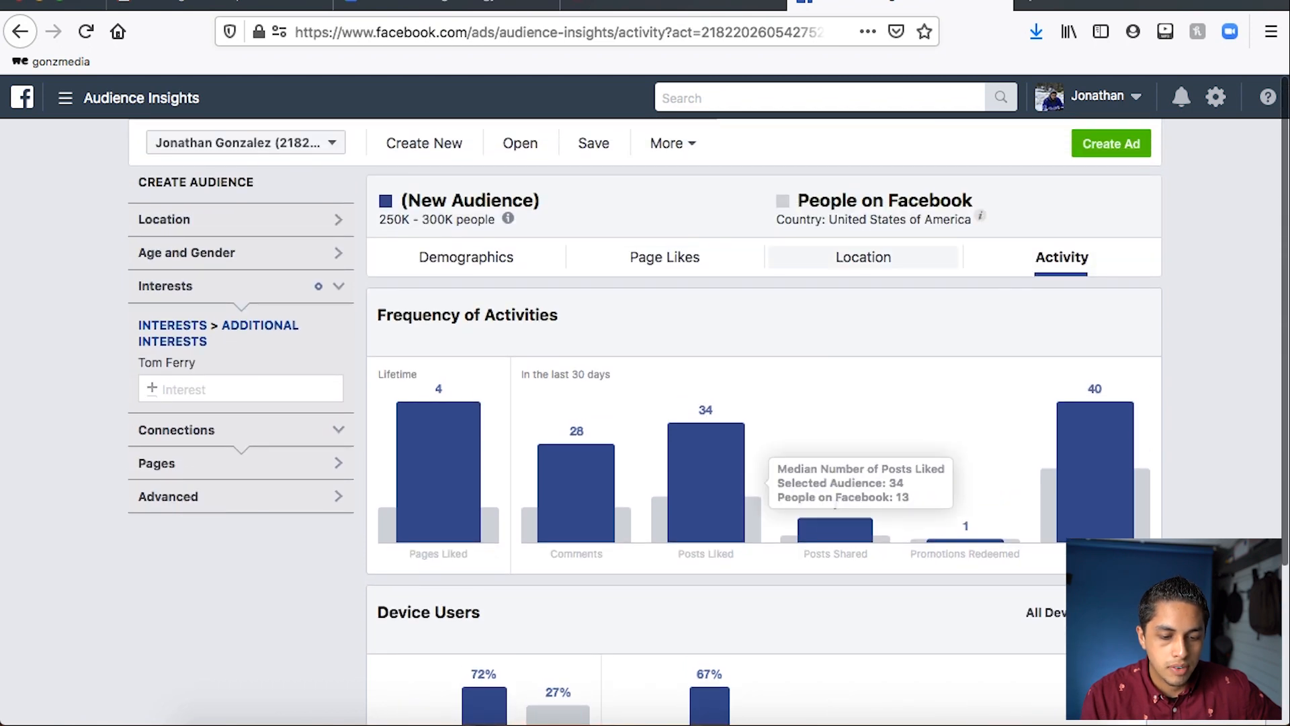
# Return to the demographics breakdown and remove the Tom Ferry interest from the audience
pyautogui.hotkey('alt', 'Left')
pyautogui.hotkey('alt', 'Left')
pyautogui.hotkey('alt', 'Left')
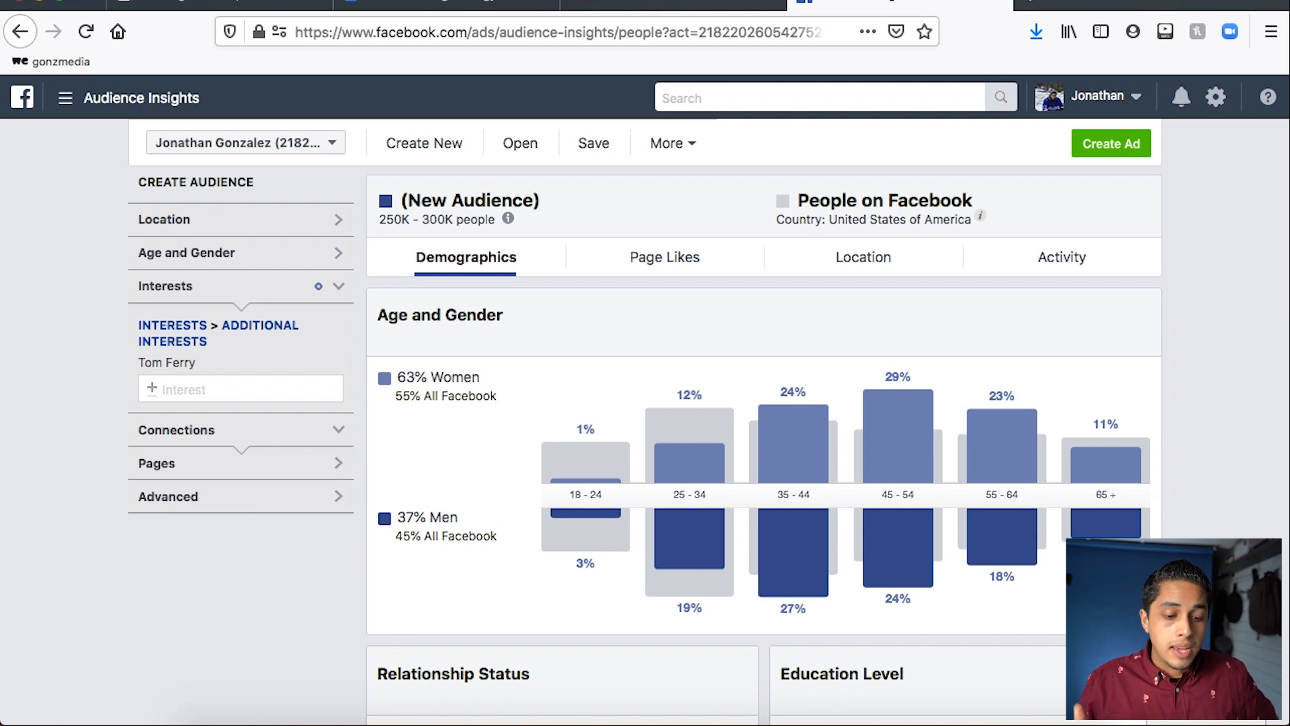
pyautogui.moveTo(340, 363)
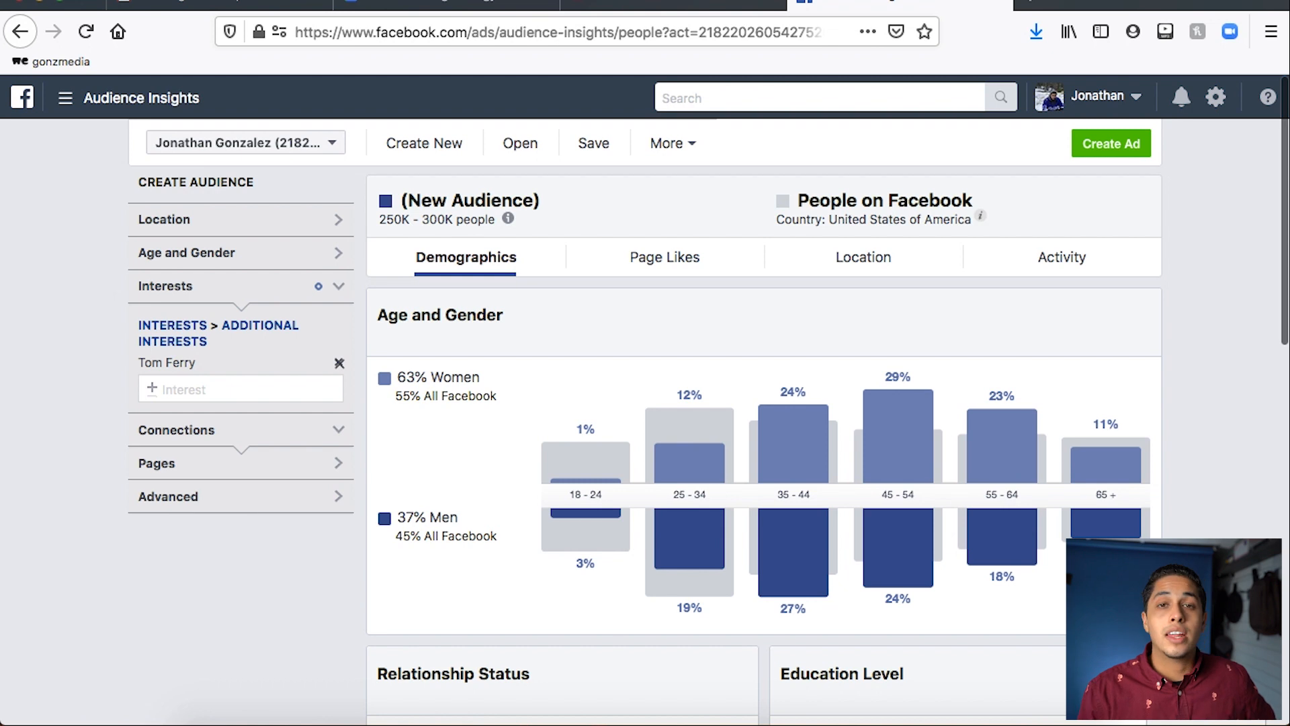
pyautogui.click(339, 363)
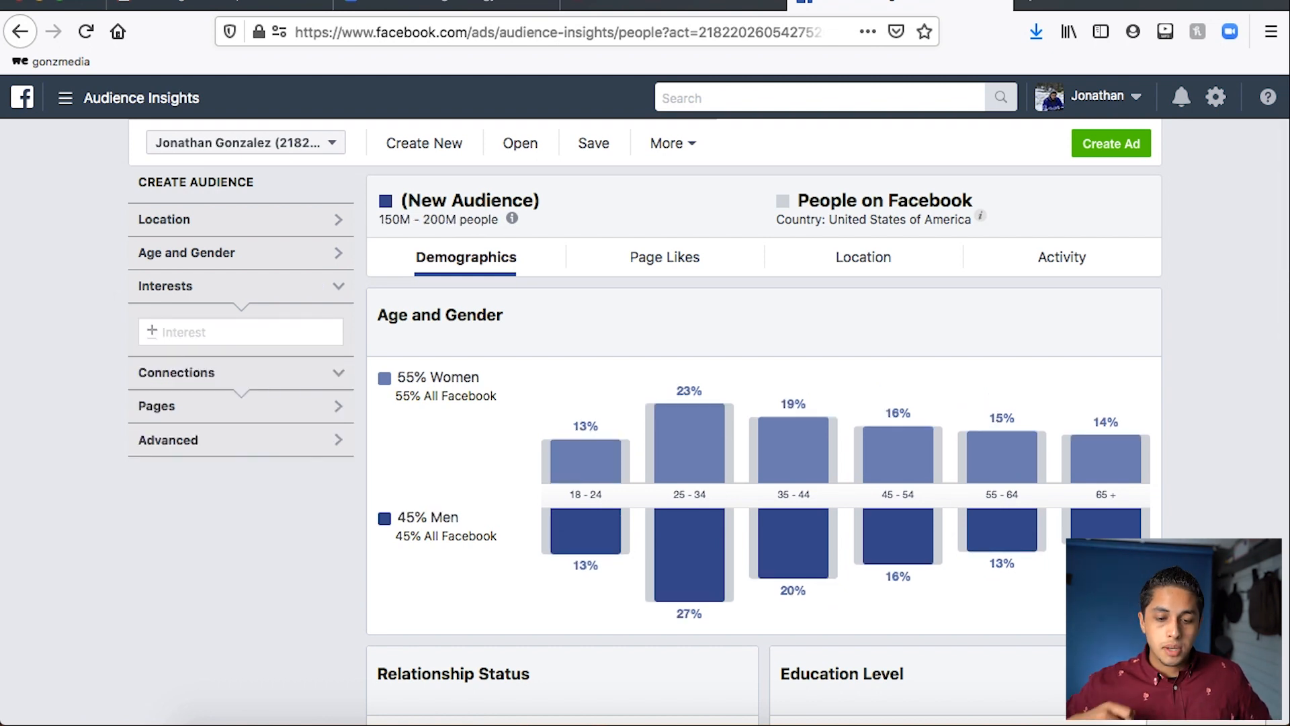